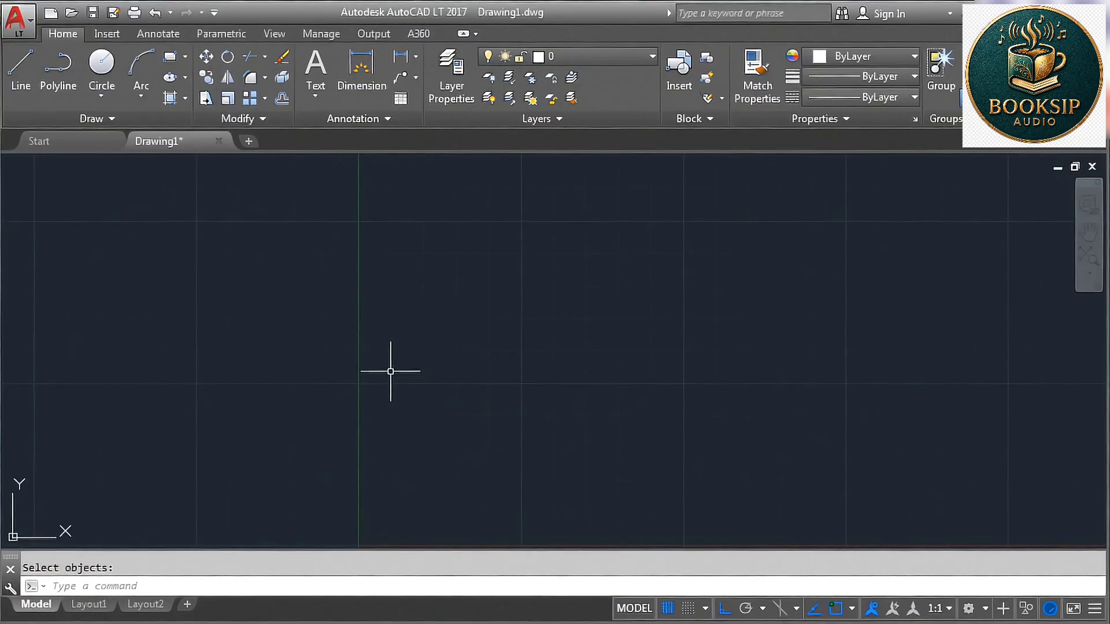
type("L")
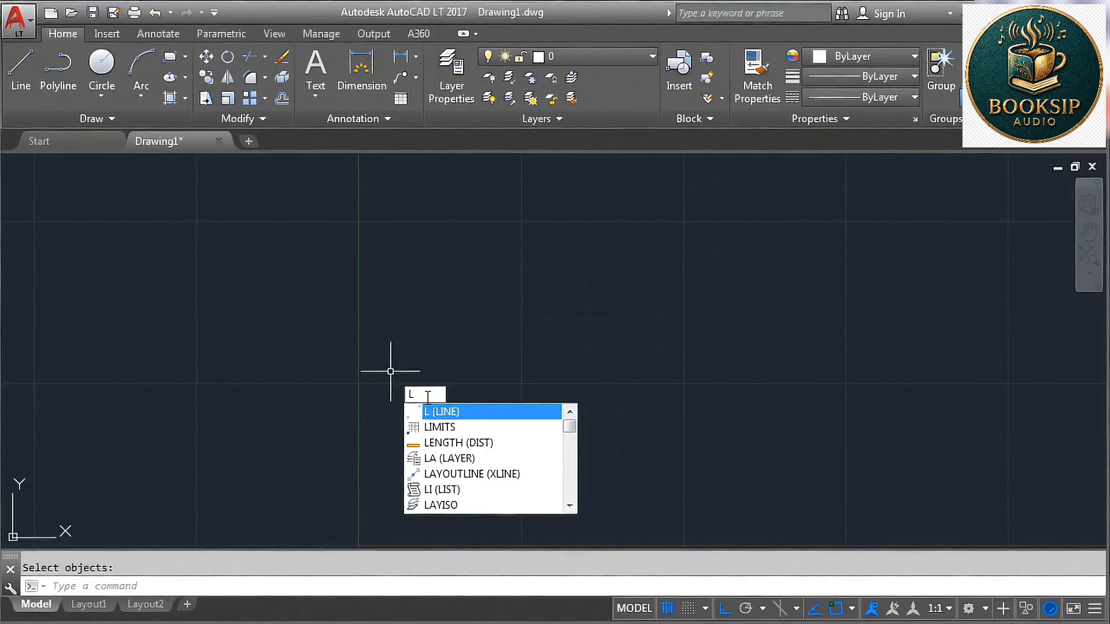
key("Return")
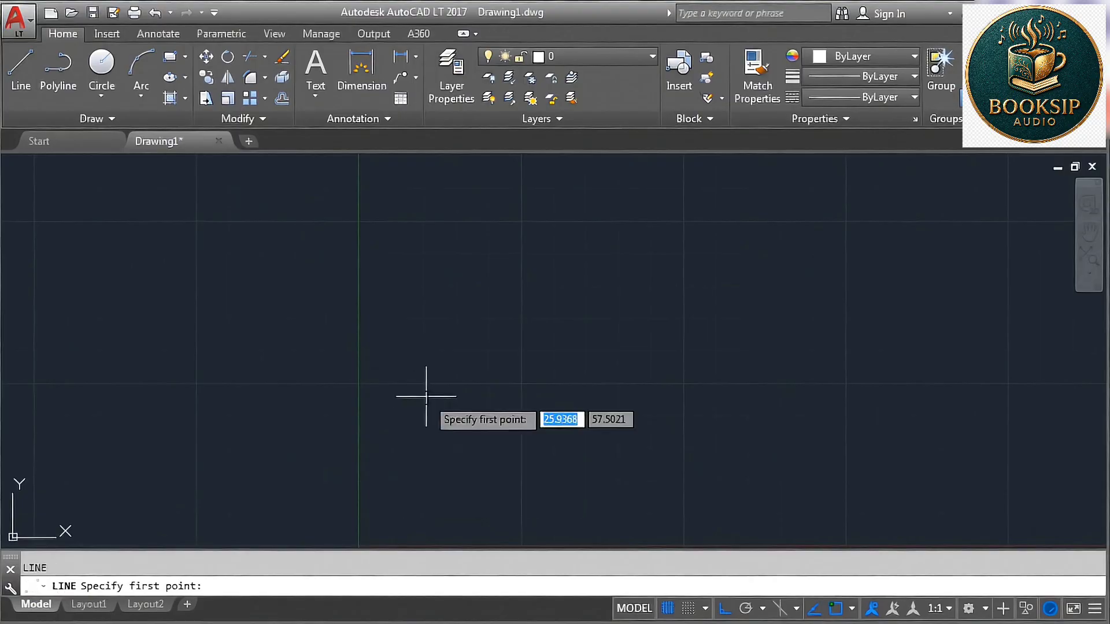
key("Escape")
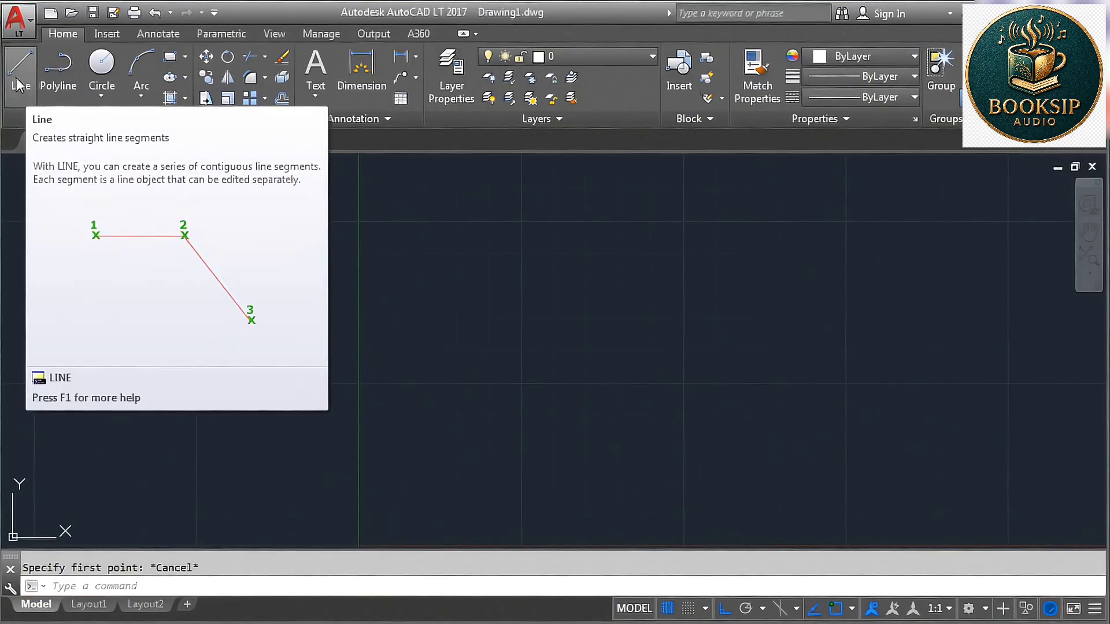
Draw a horizontal line 100 units long to the right of a freely placed start point, with Ortho mode on
left_click(21, 81)
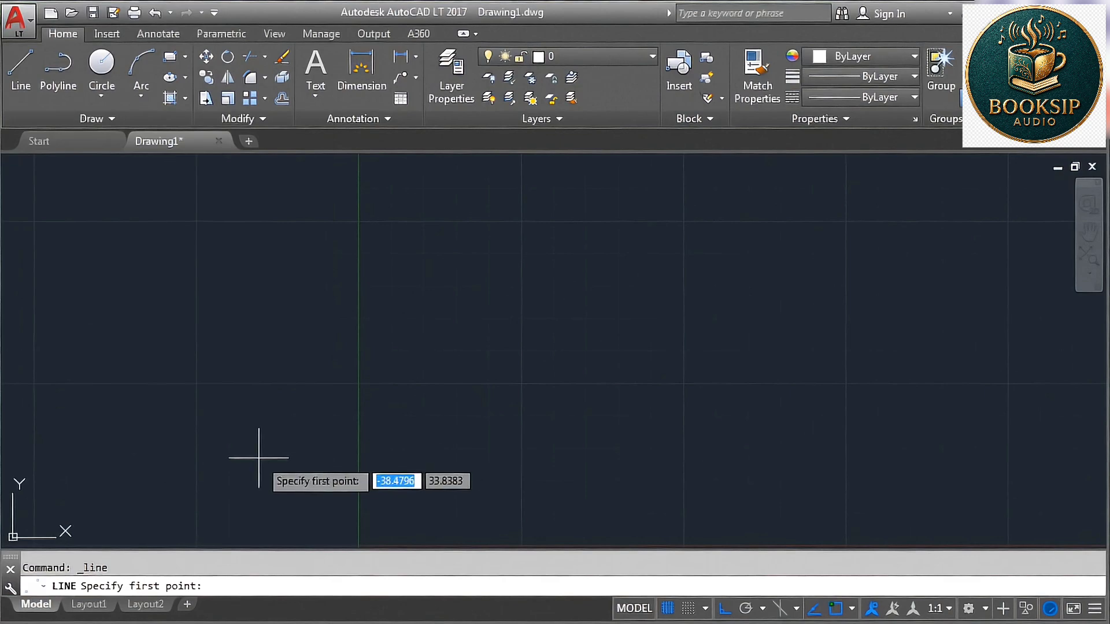
left_click(217, 471)
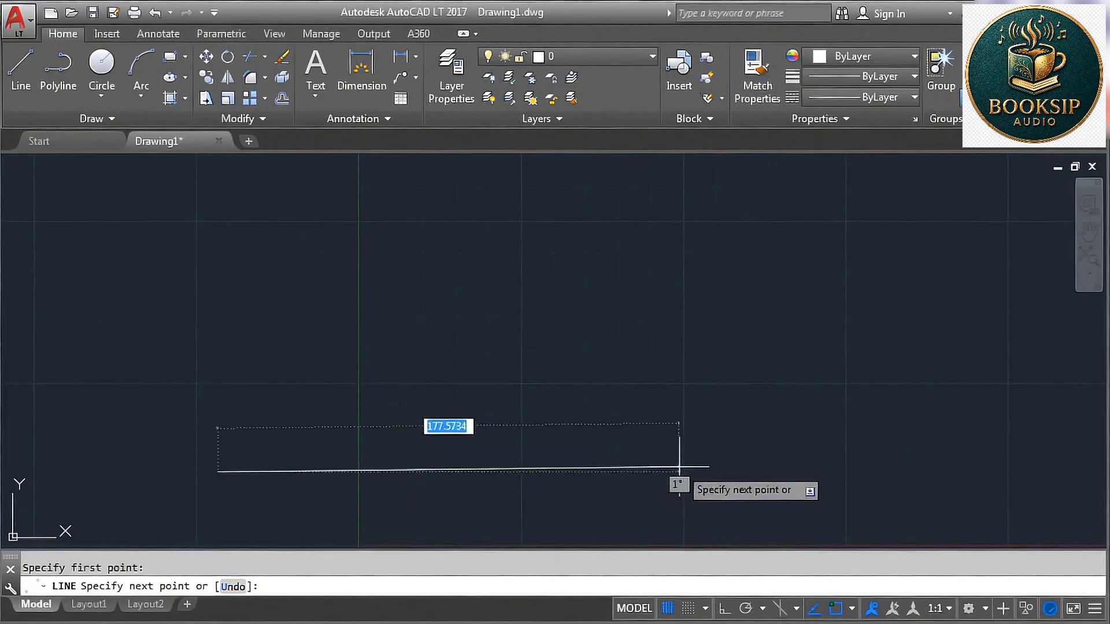
left_click(722, 609)
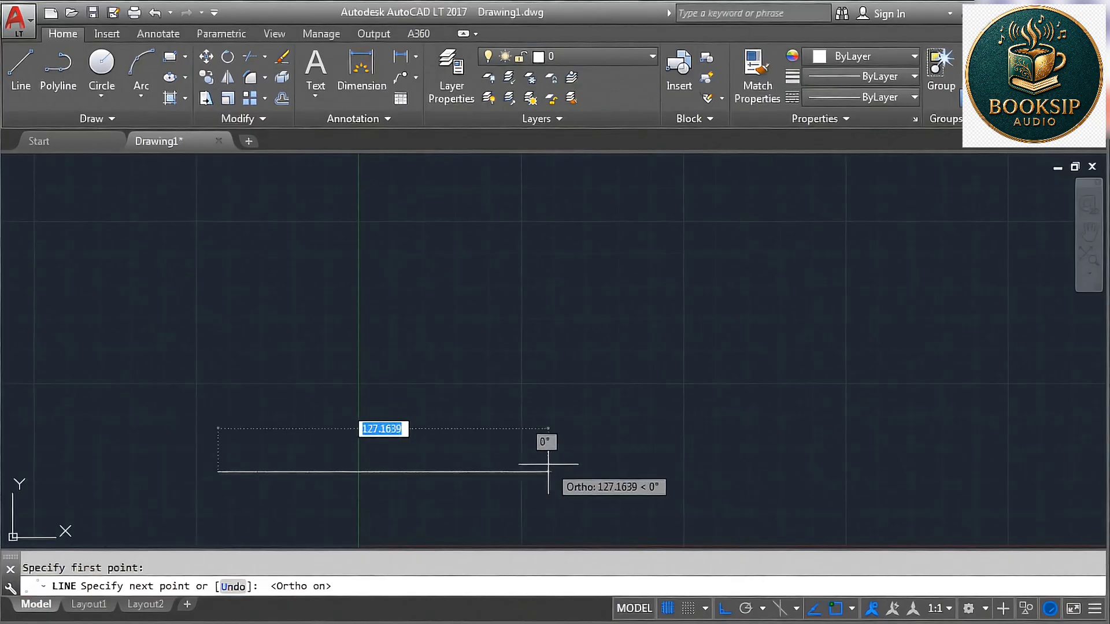
left_click(726, 617)
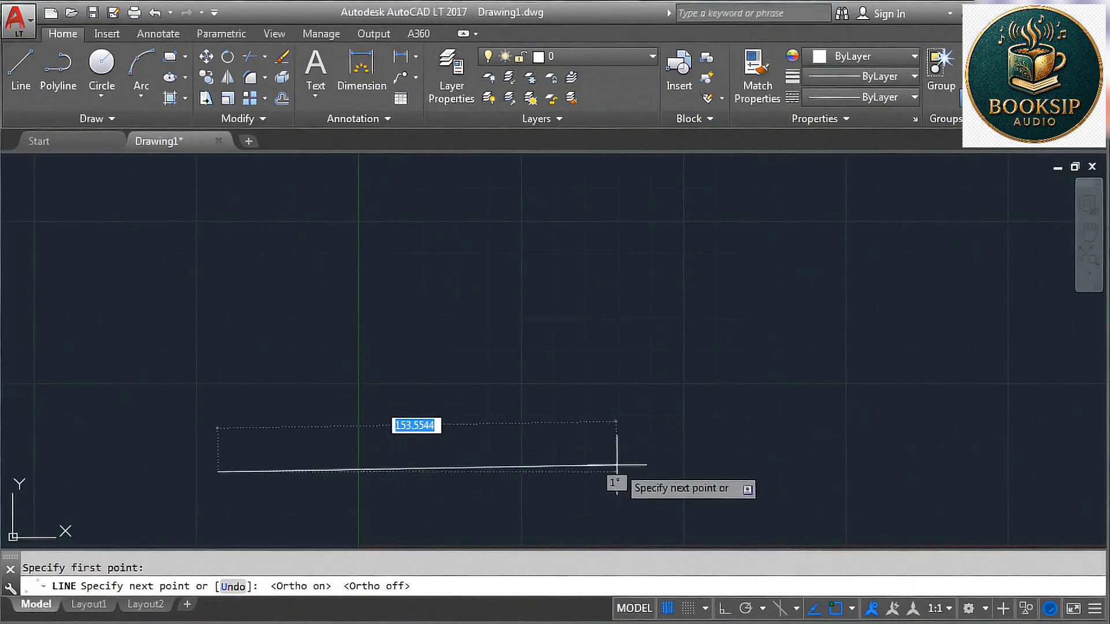
key("F8")
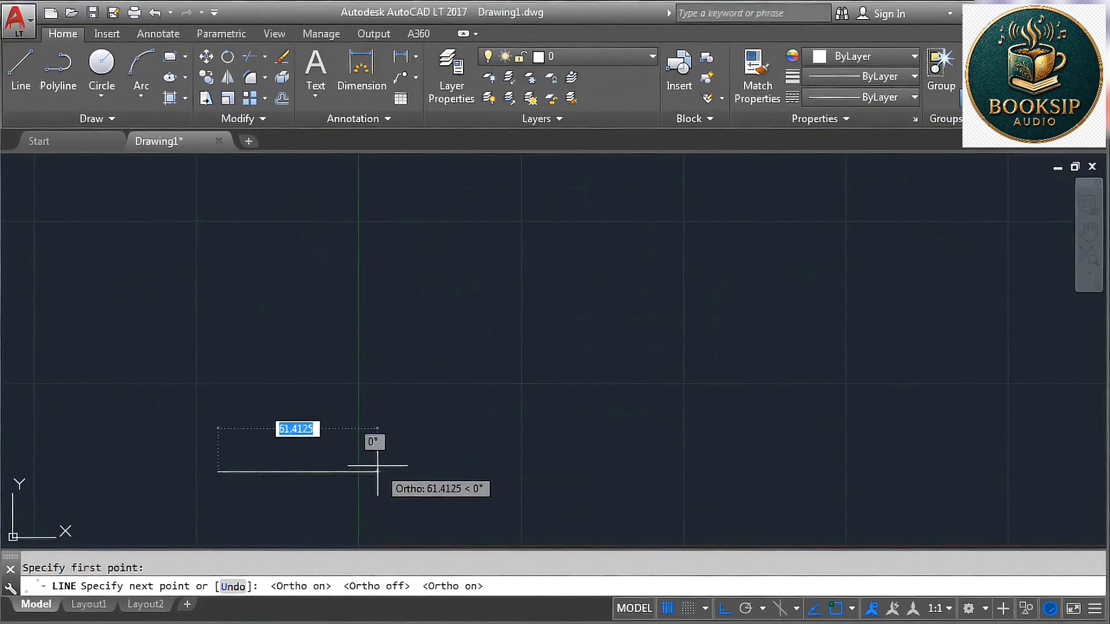
key("F8")
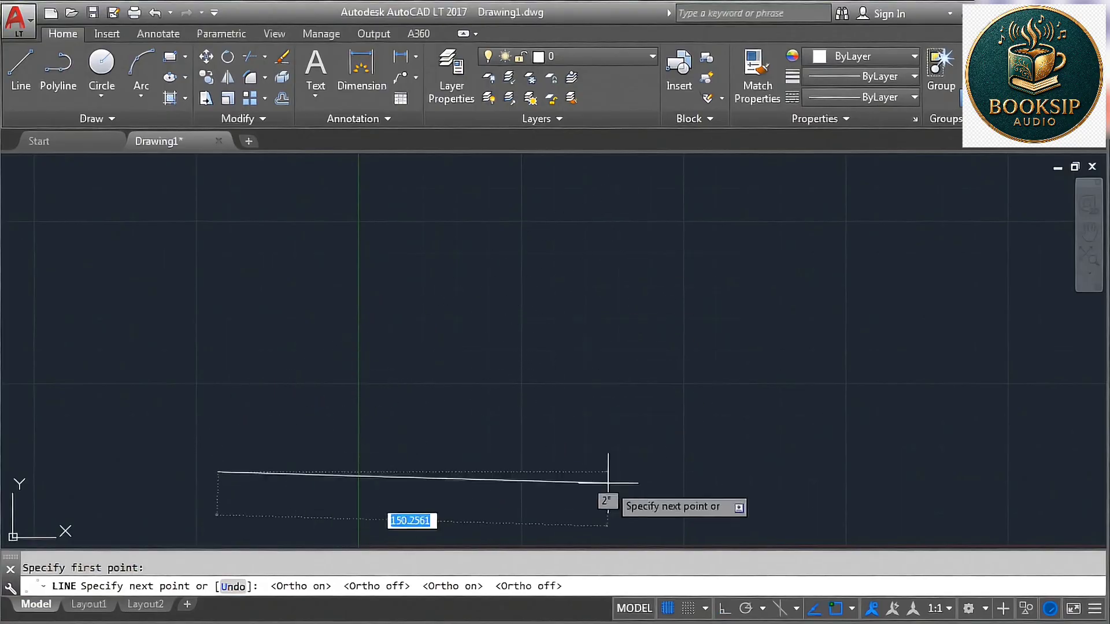
key("F8")
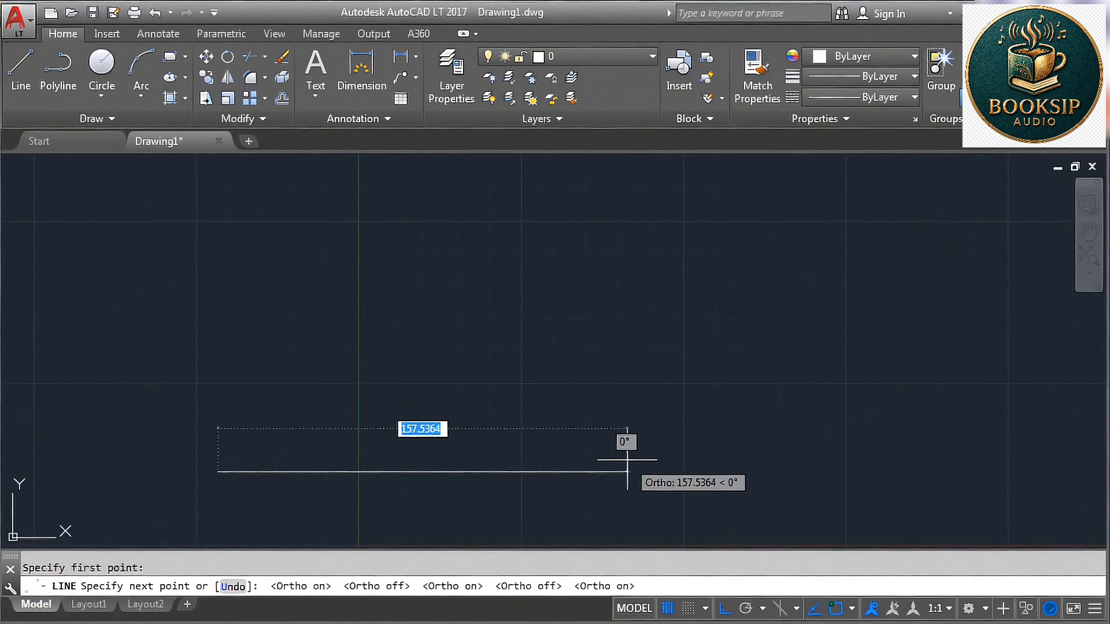
type("100")
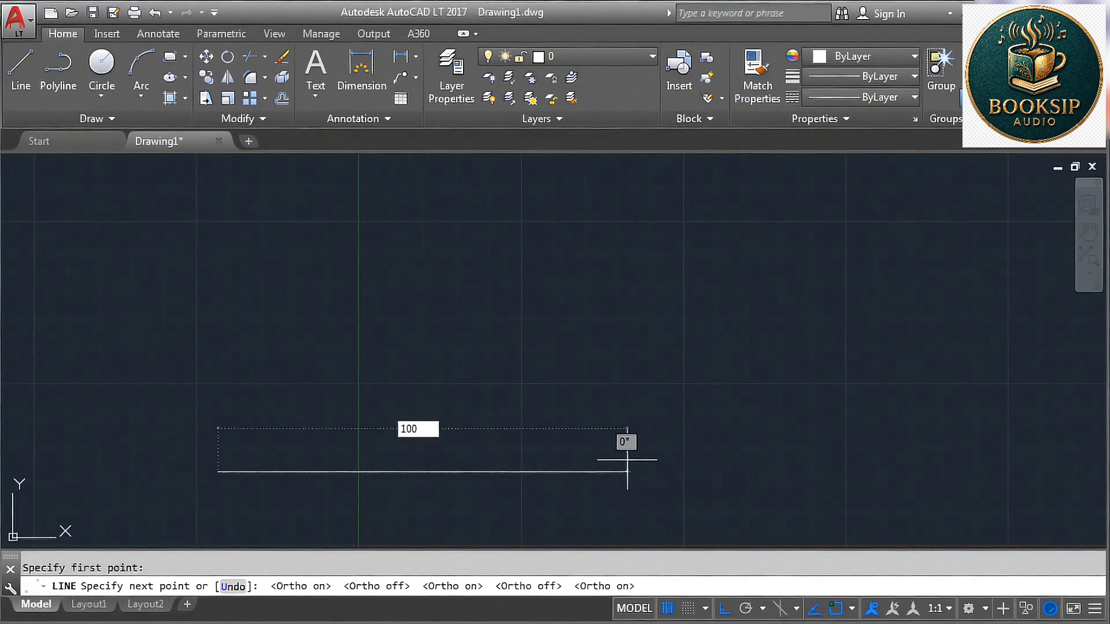
key("Return")
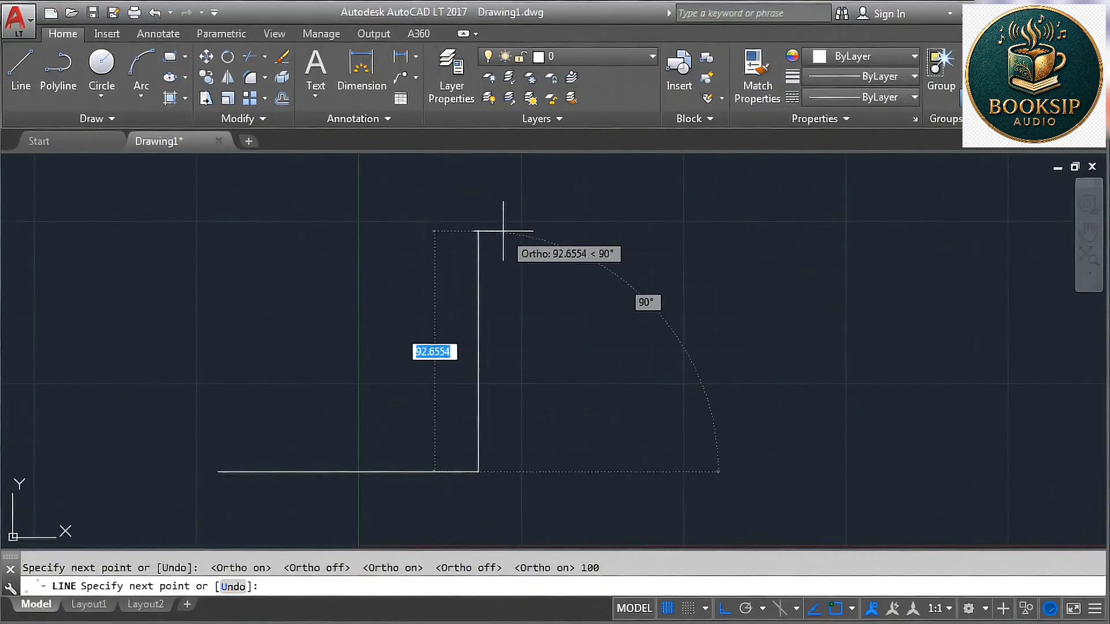
Continue the line with a 100-unit vertical side upward and a 100-unit horizontal side to the left
type("100")
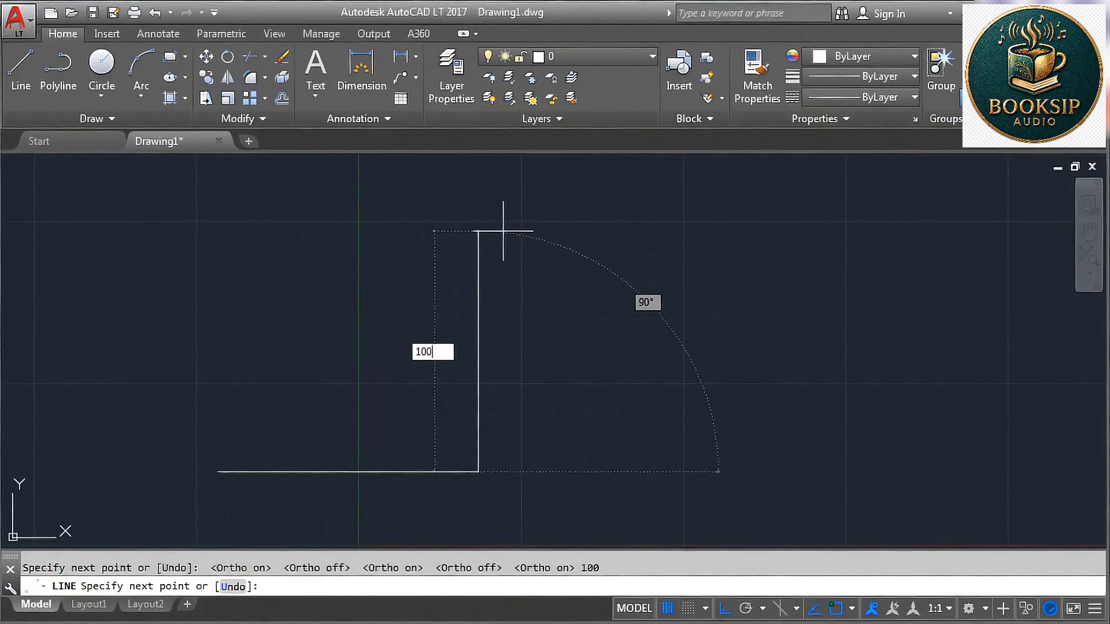
key("Return")
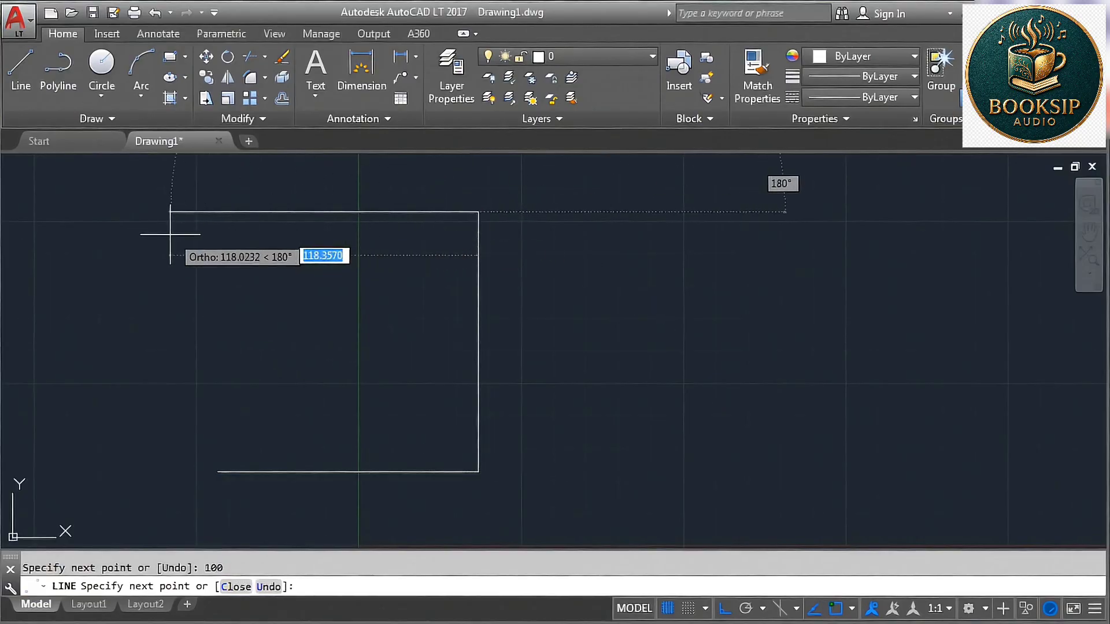
type("10")
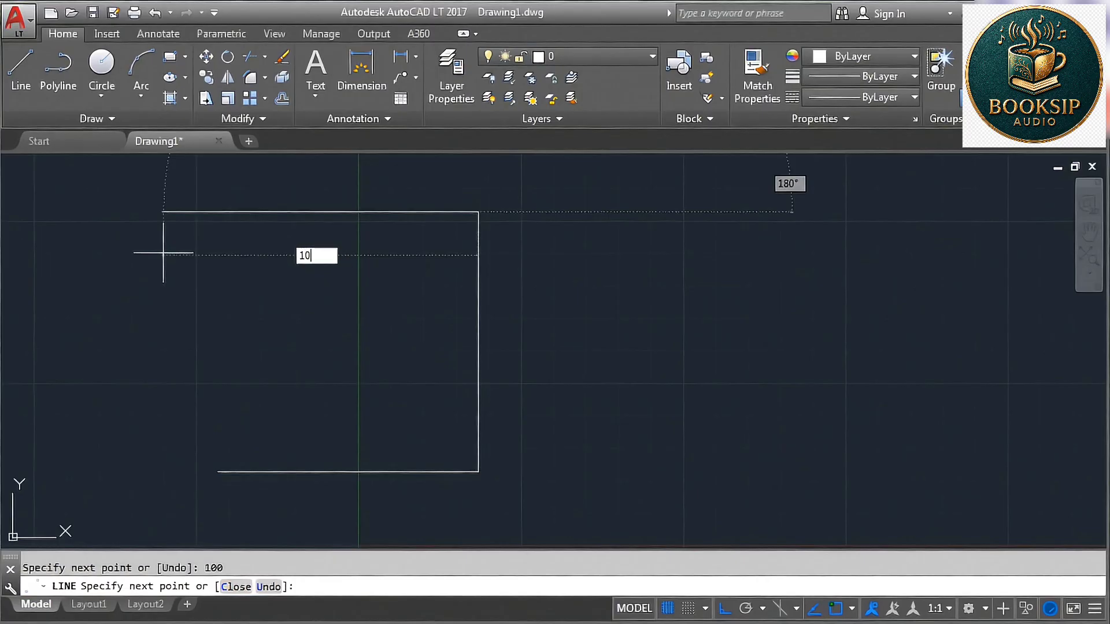
type("0")
key("Return")
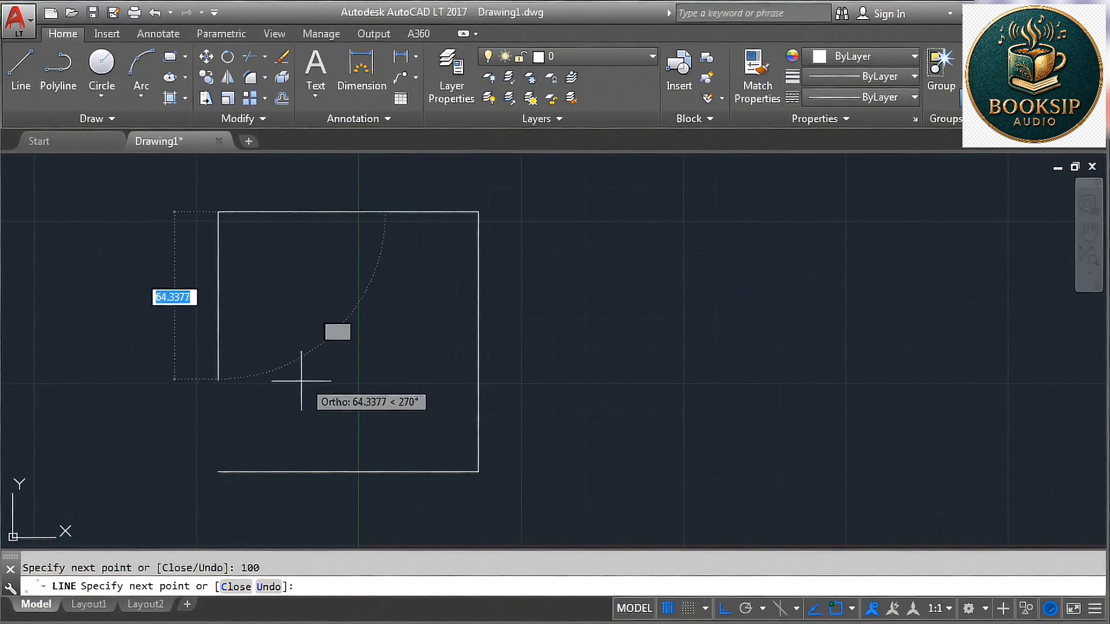
Undo the top segment, redraw it 100 units to the left, and close the outline into a square
left_click(269, 586)
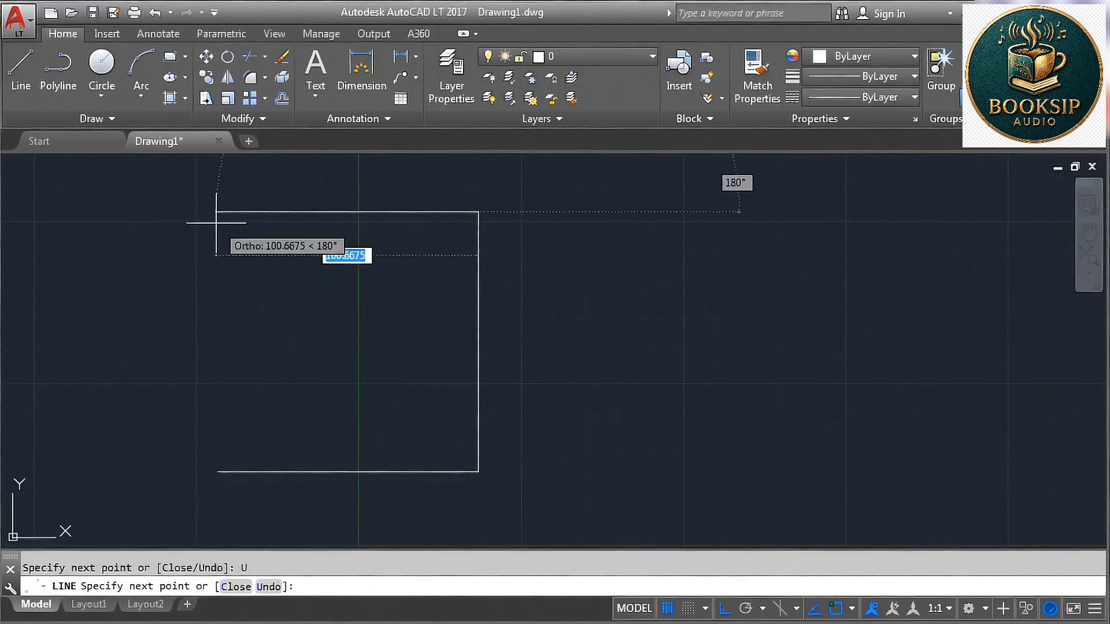
type("10")
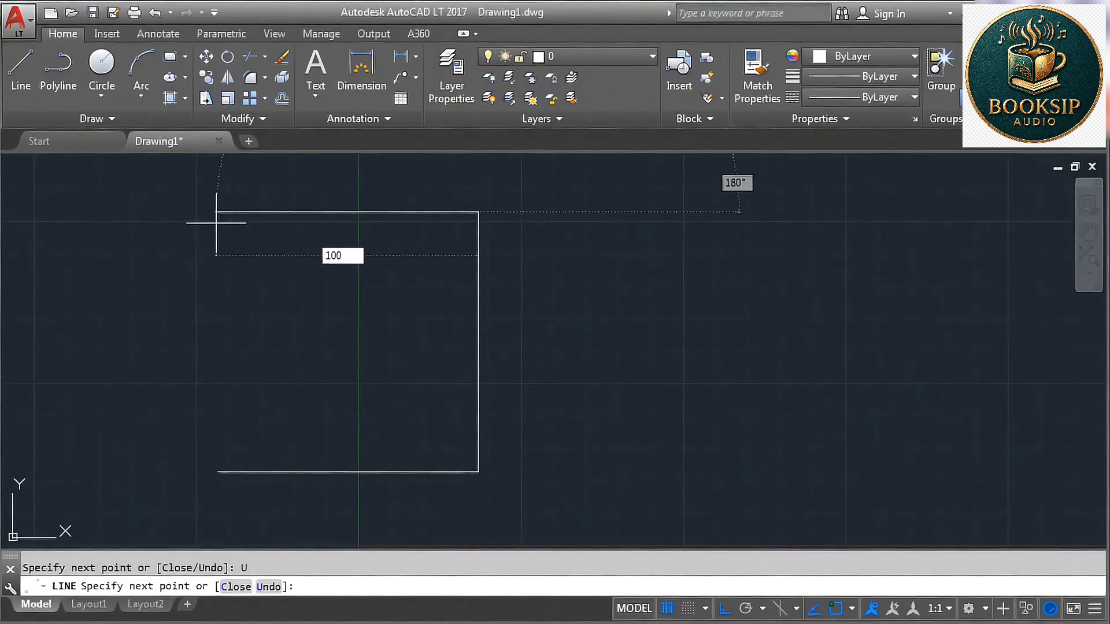
type("0")
key("Return")
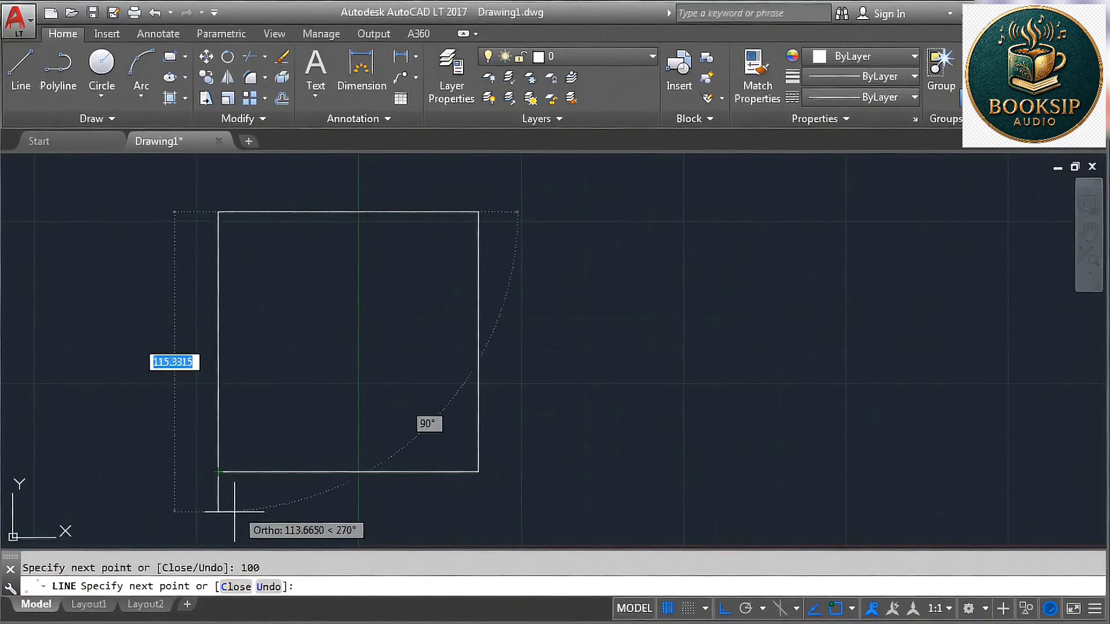
left_click(235, 587)
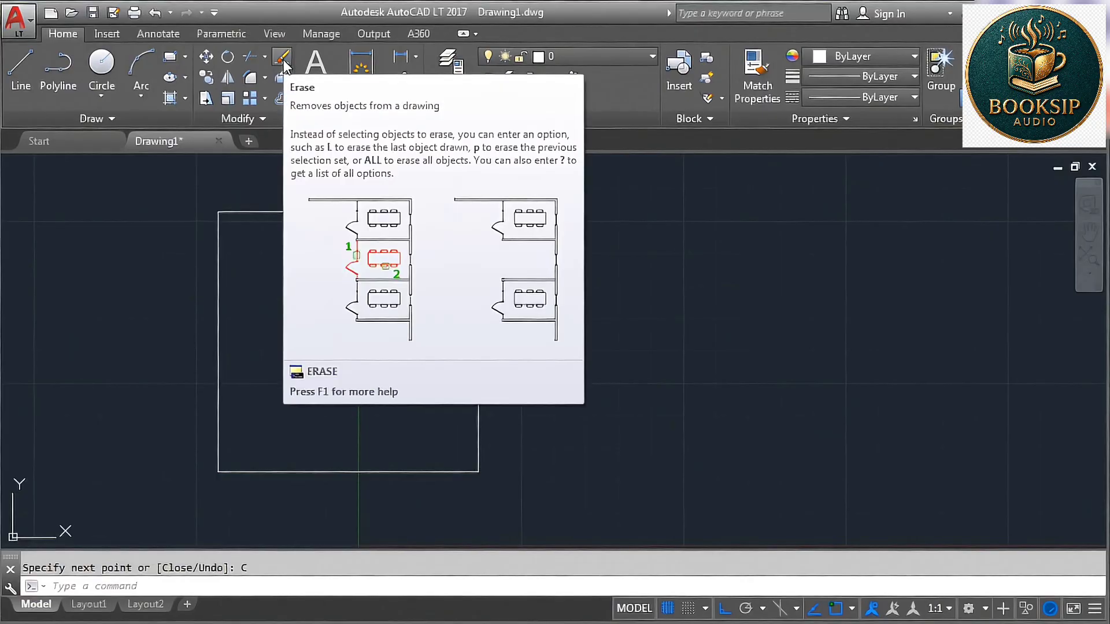
Erase all four sides of the square
left_click(283, 60)
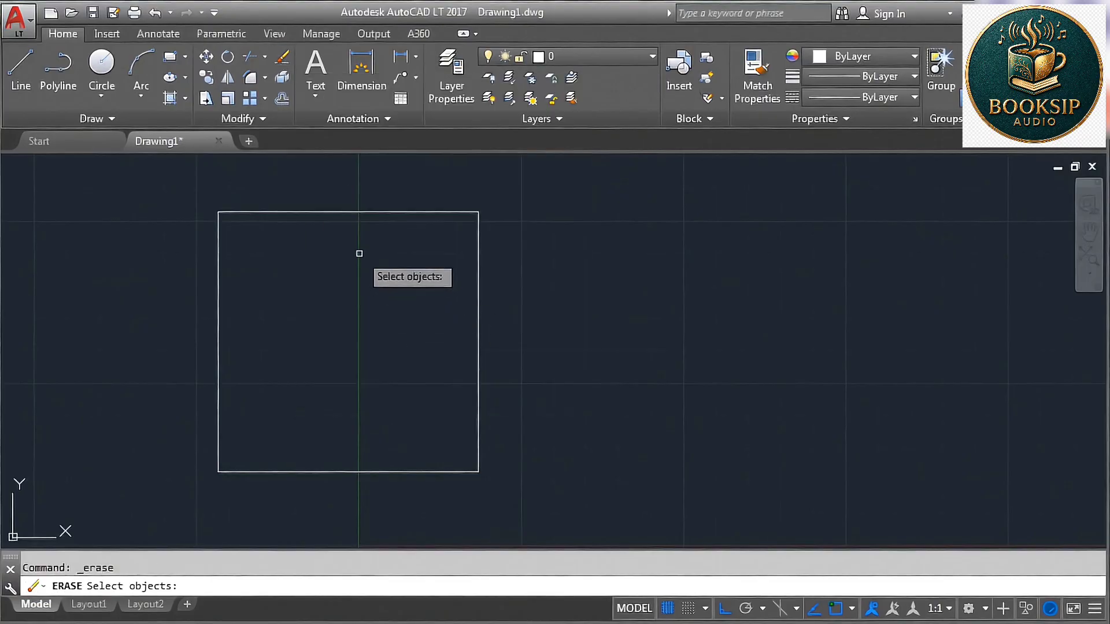
left_click(393, 212)
left_click(478, 302)
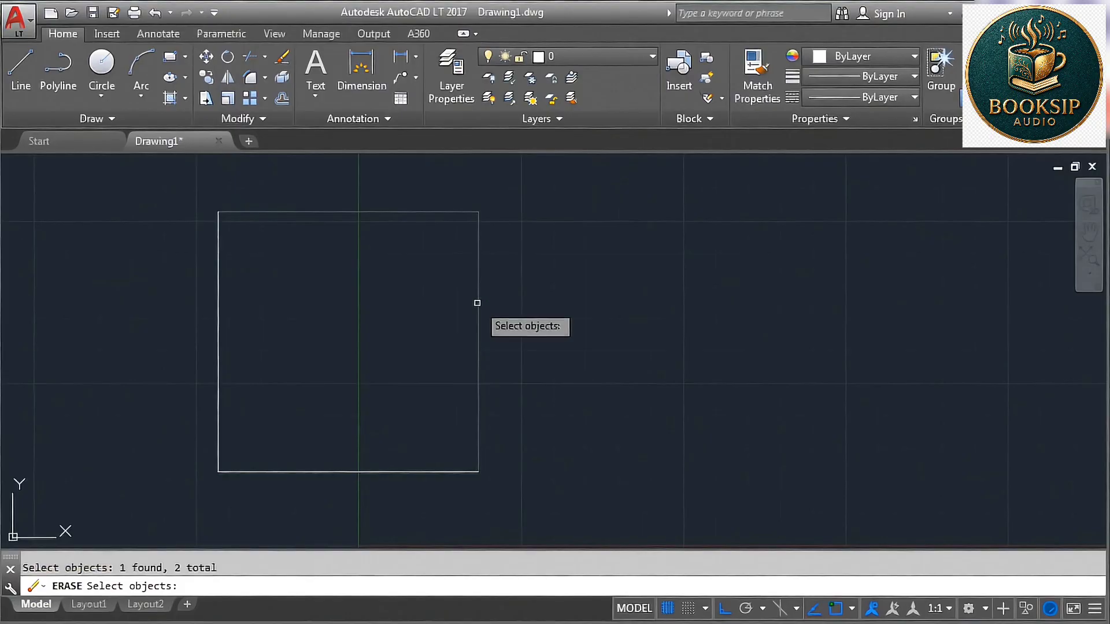
left_click(392, 471)
left_click(218, 411)
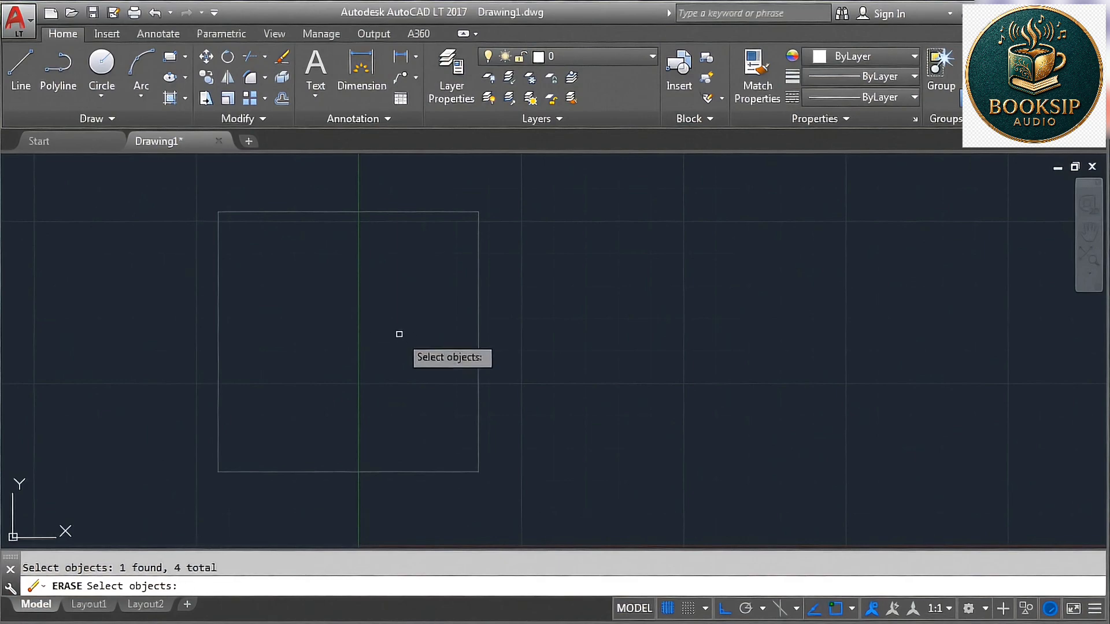
key("Return")
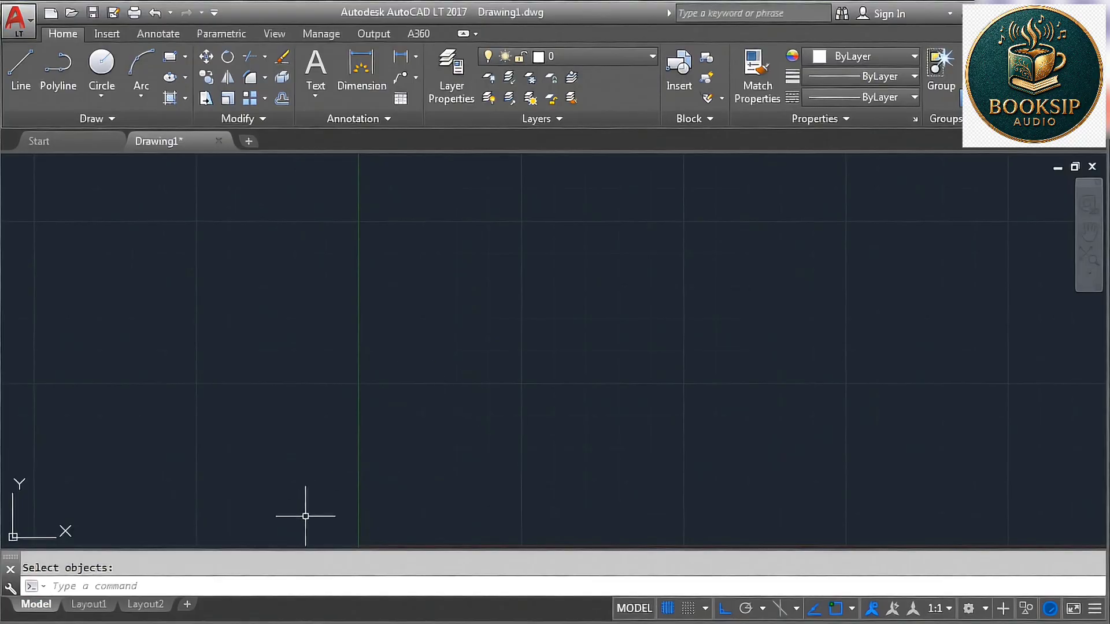
Draw a line 50 units long at a 30° angle from a new start point, with Ortho mode off
left_click(16, 71)
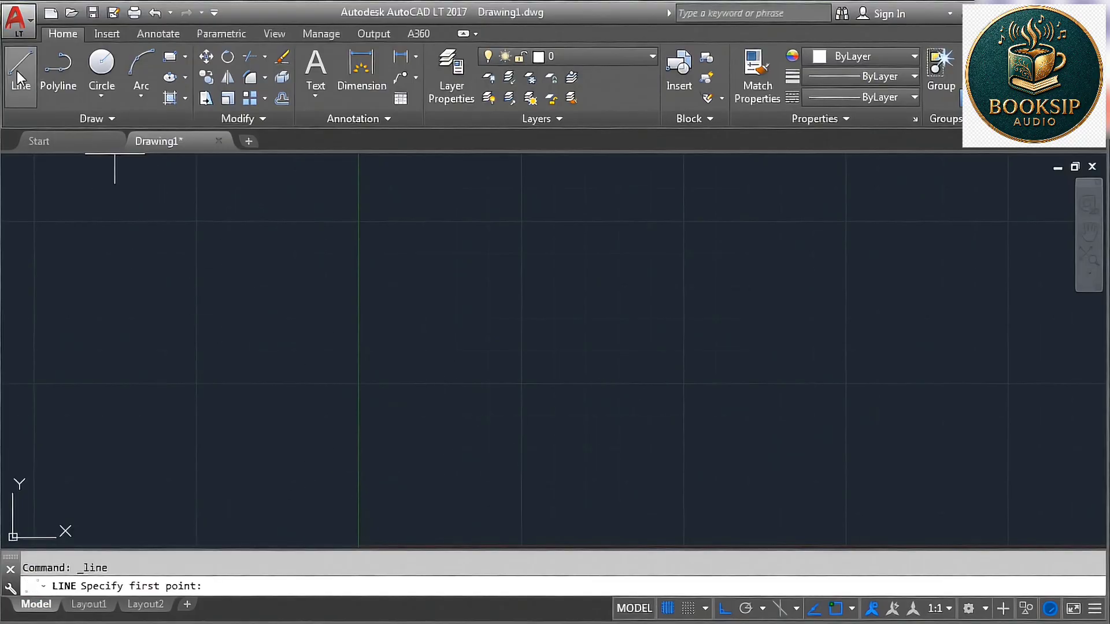
left_click(261, 505)
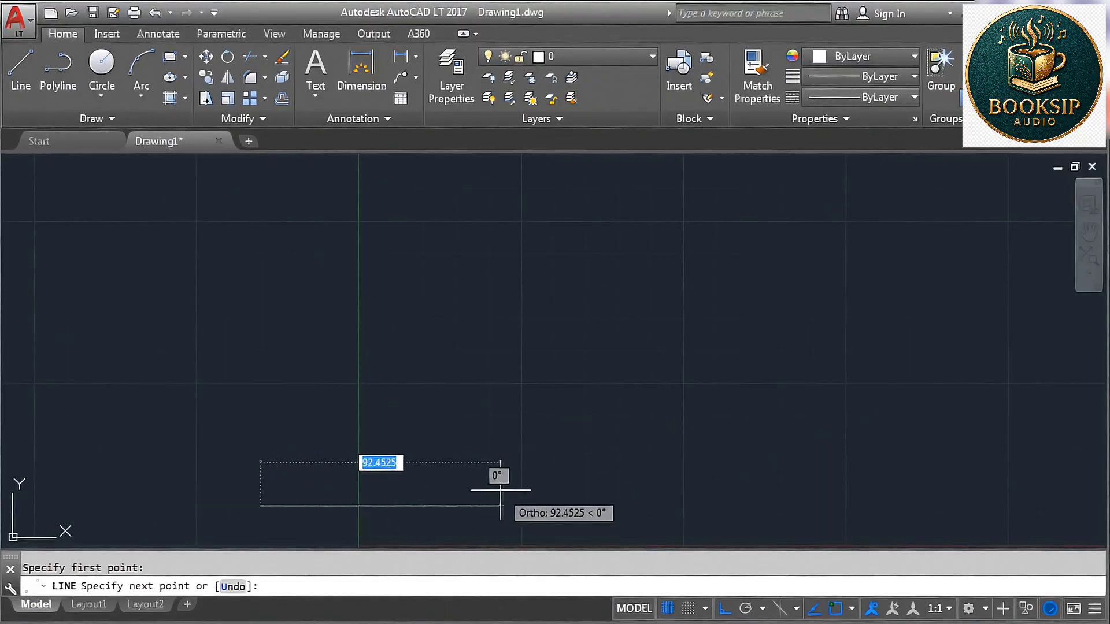
left_click(724, 610)
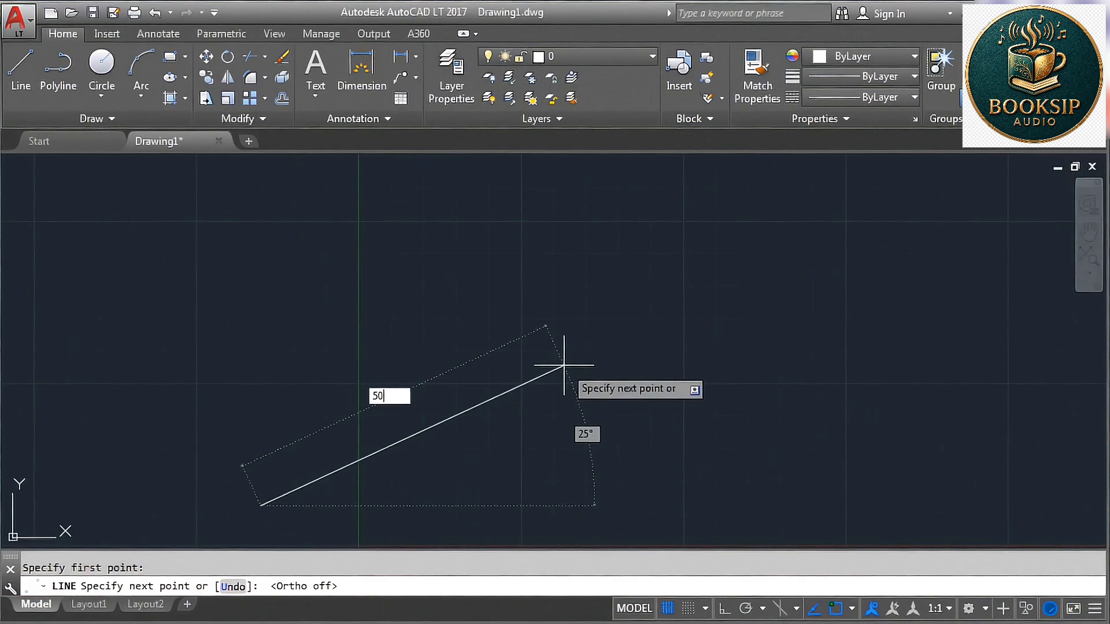
key("Tab")
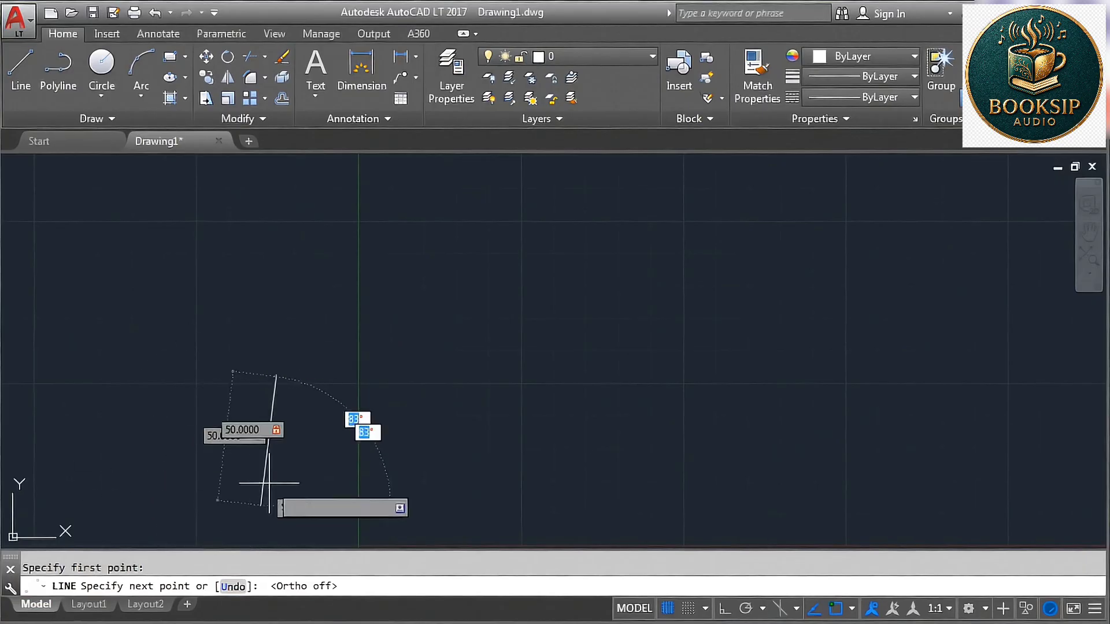
mouse_move(341, 519)
middle_mouse_down()
mouse_move(342, 417)
mouse_move(353, 415)
middle_mouse_up()
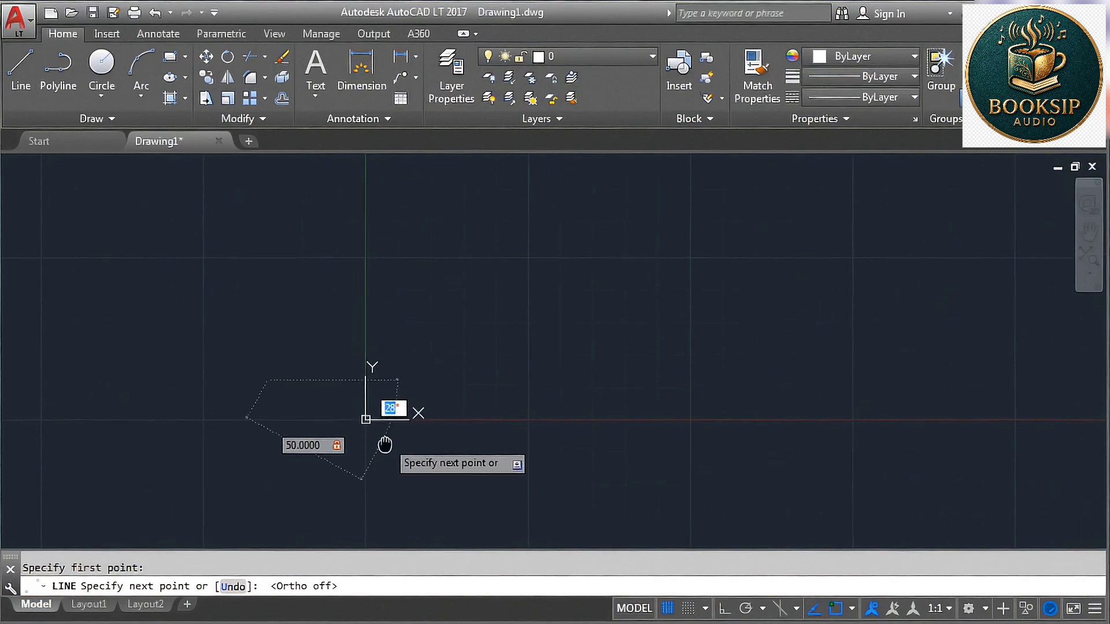
middle_click_drag(384, 446, 348, 530)
middle_click_drag(402, 477, 341, 505)
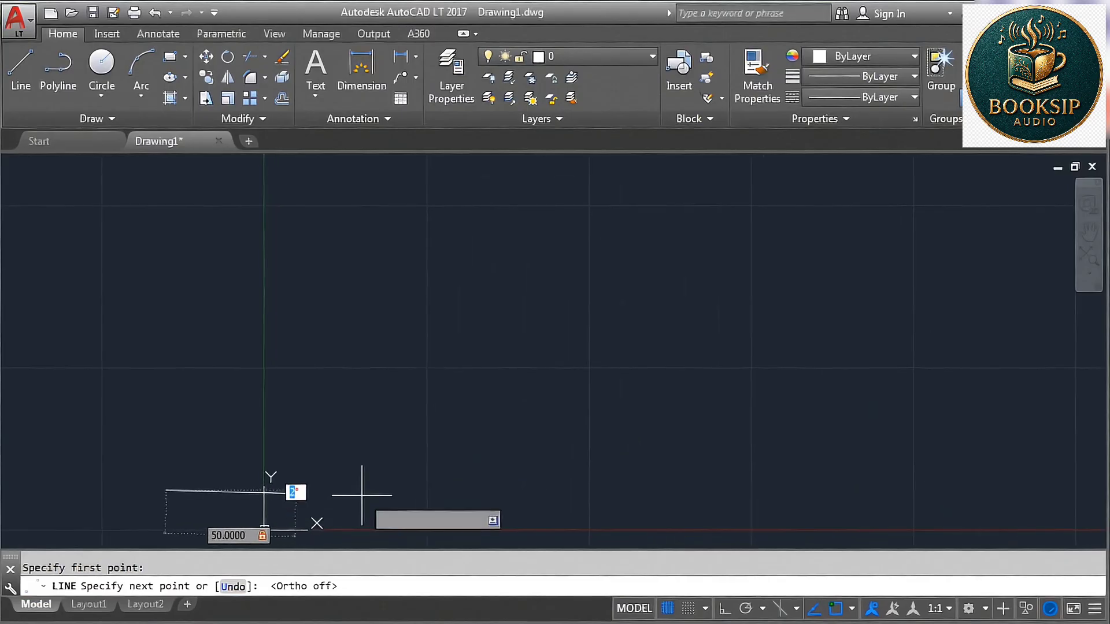
middle_click_drag(457, 377, 524, 346)
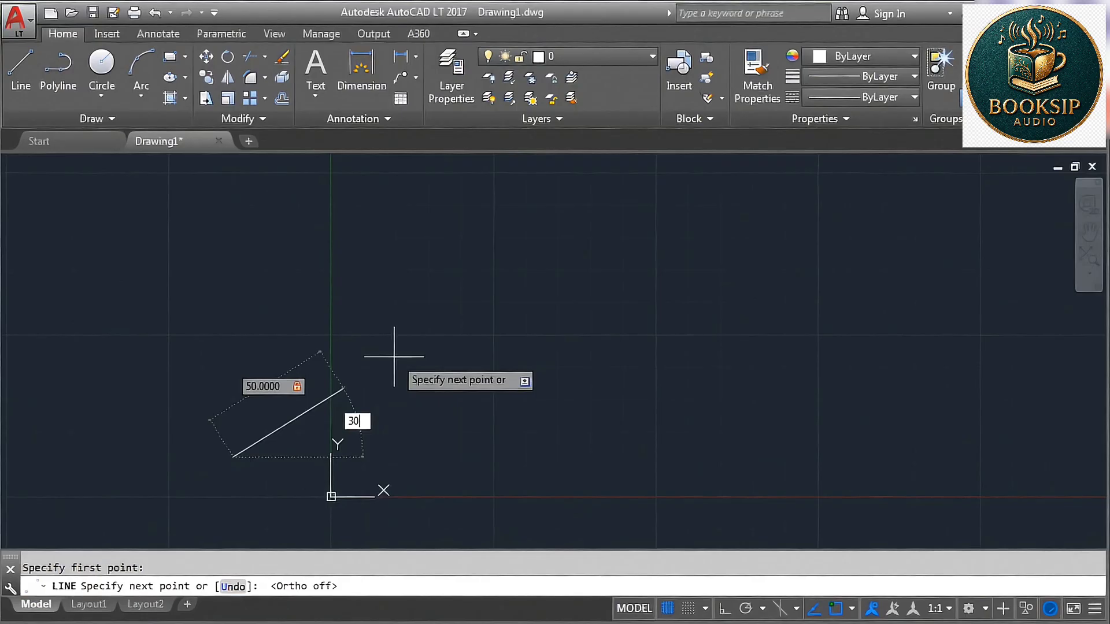
key("Return")
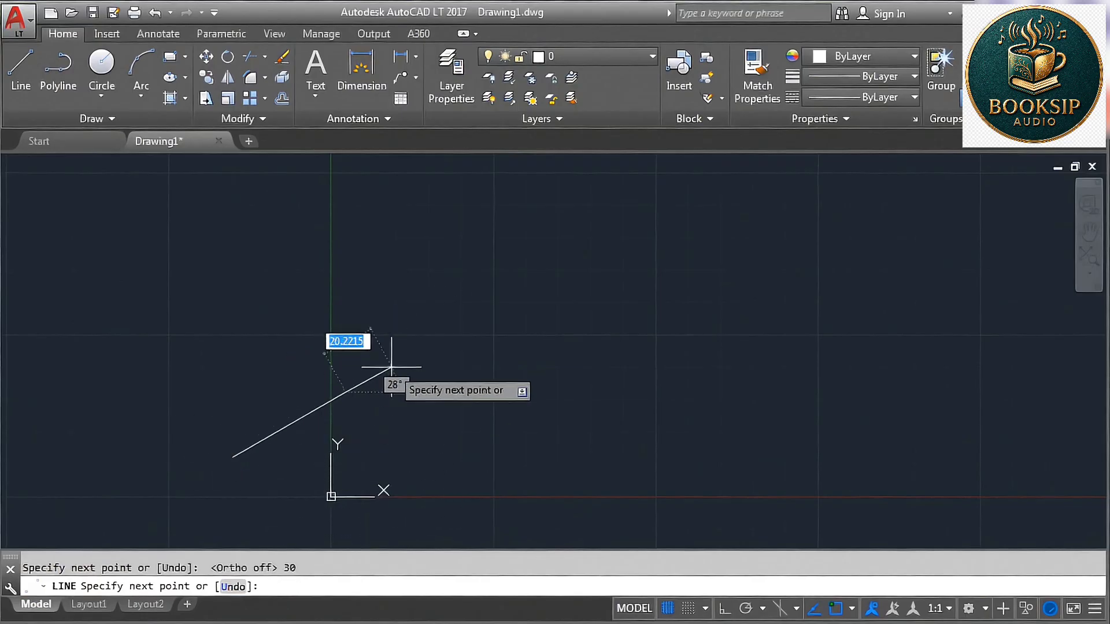
Continue from the inclined line's upper end with a 50-unit segment at a 120° angle
middle_click_drag(391, 366, 581, 360)
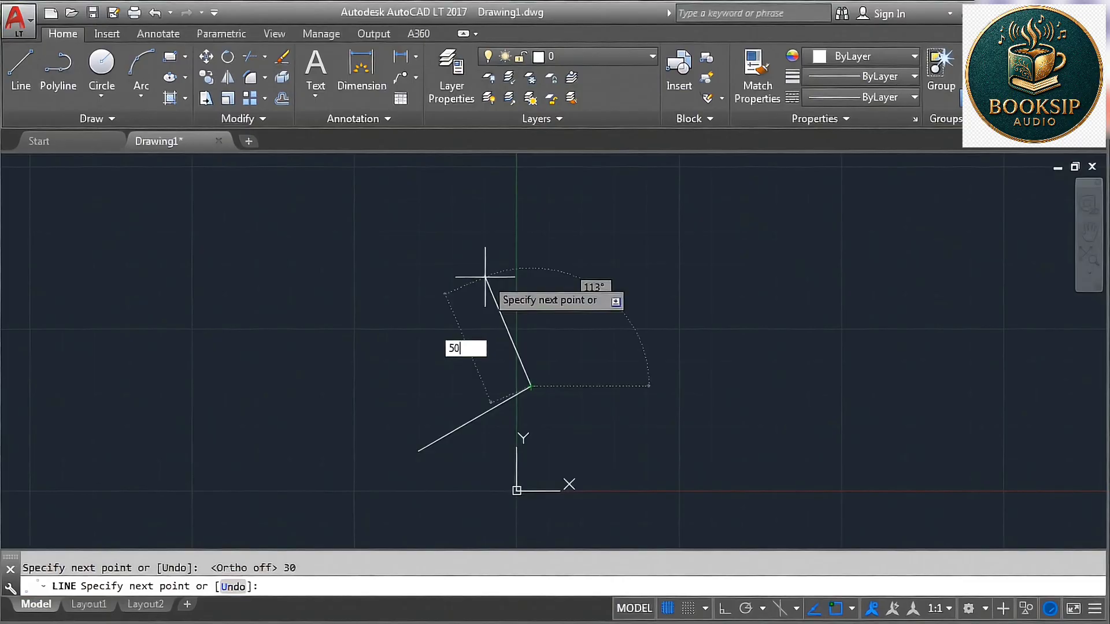
key("Tab")
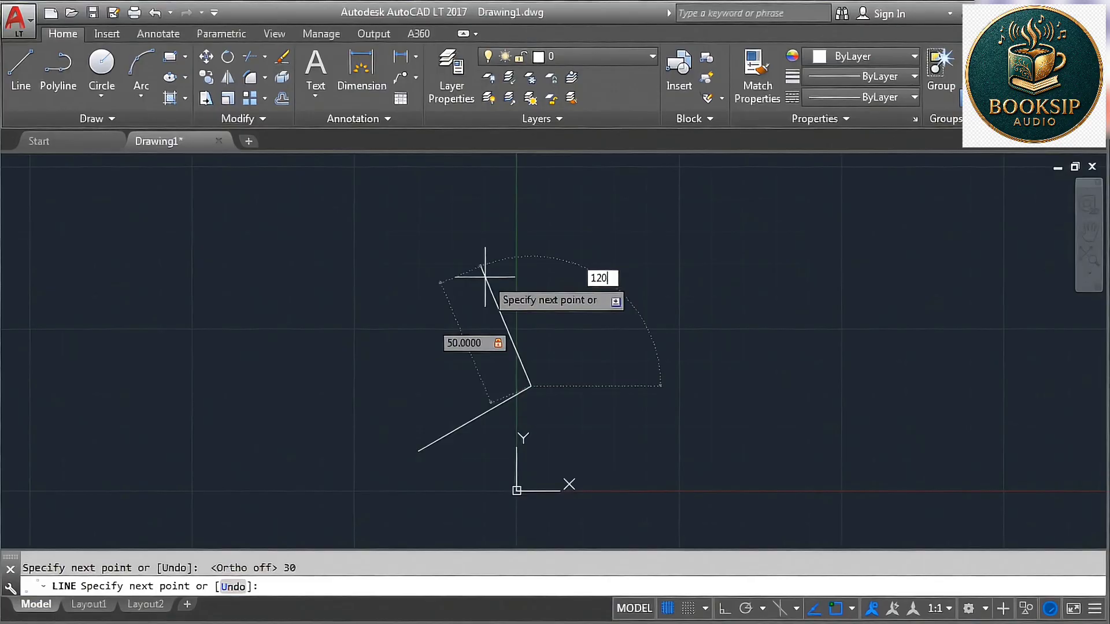
key("Return")
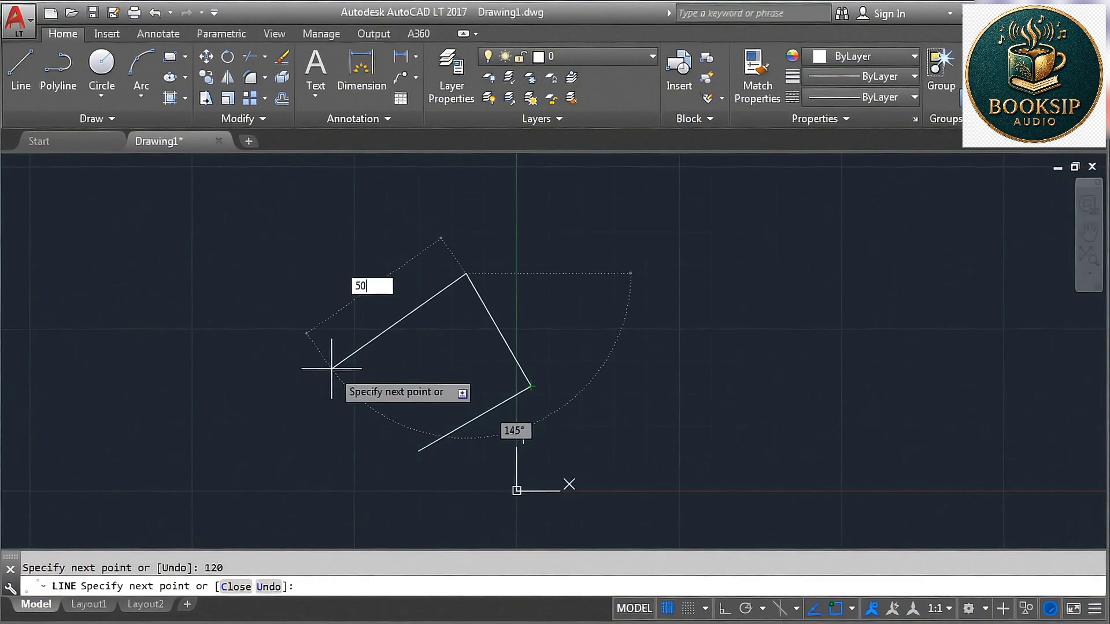
Continue the rotated outline with a 50-unit segment at a 150° angle and close it into a square
key("Tab")
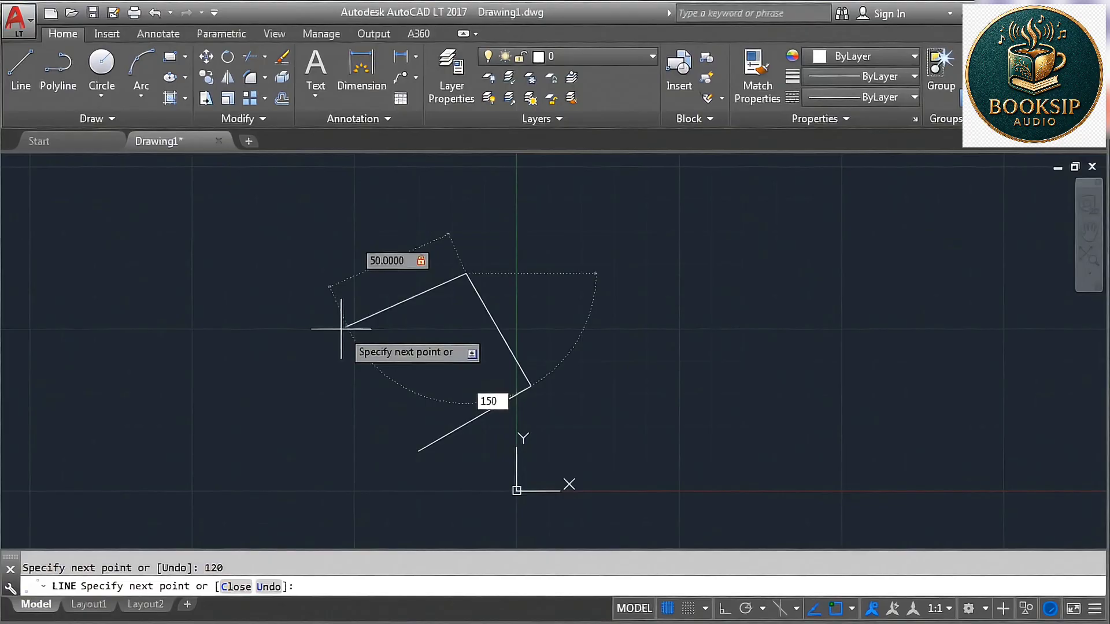
key("Return")
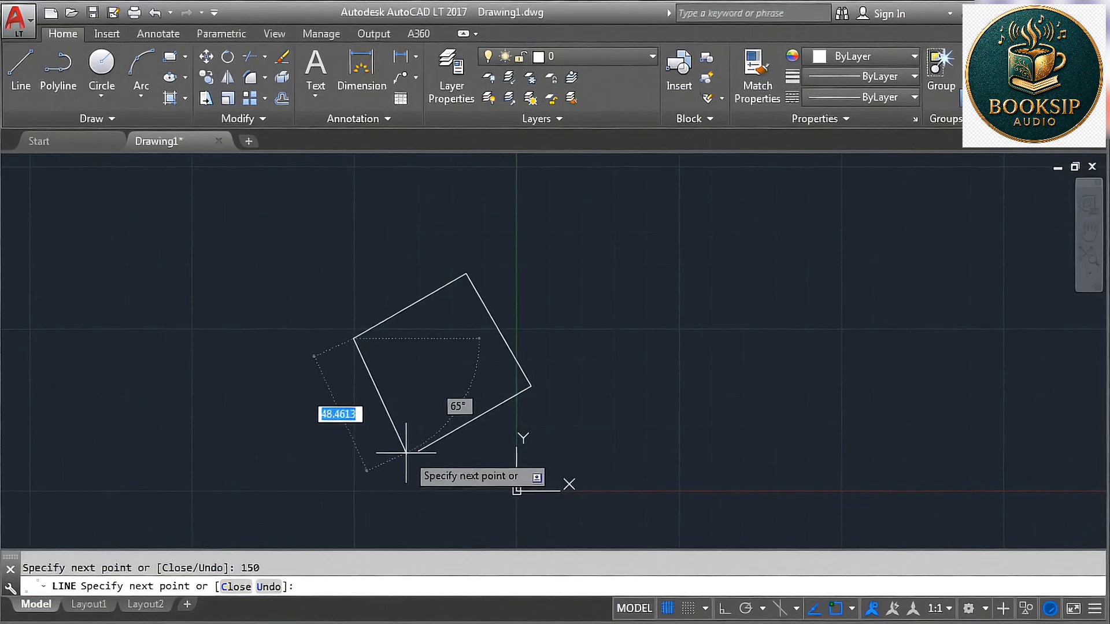
left_click(234, 587)
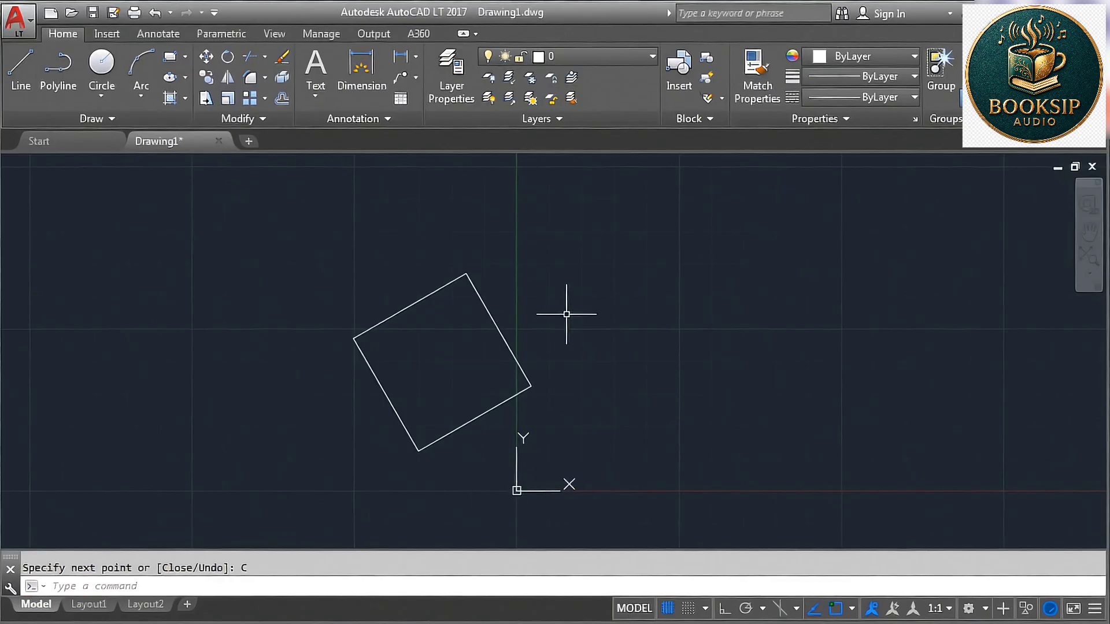
Set the UCS icon to Noorigin with the UCSICON command so it sits away from the drawing origin
type("uCSI")
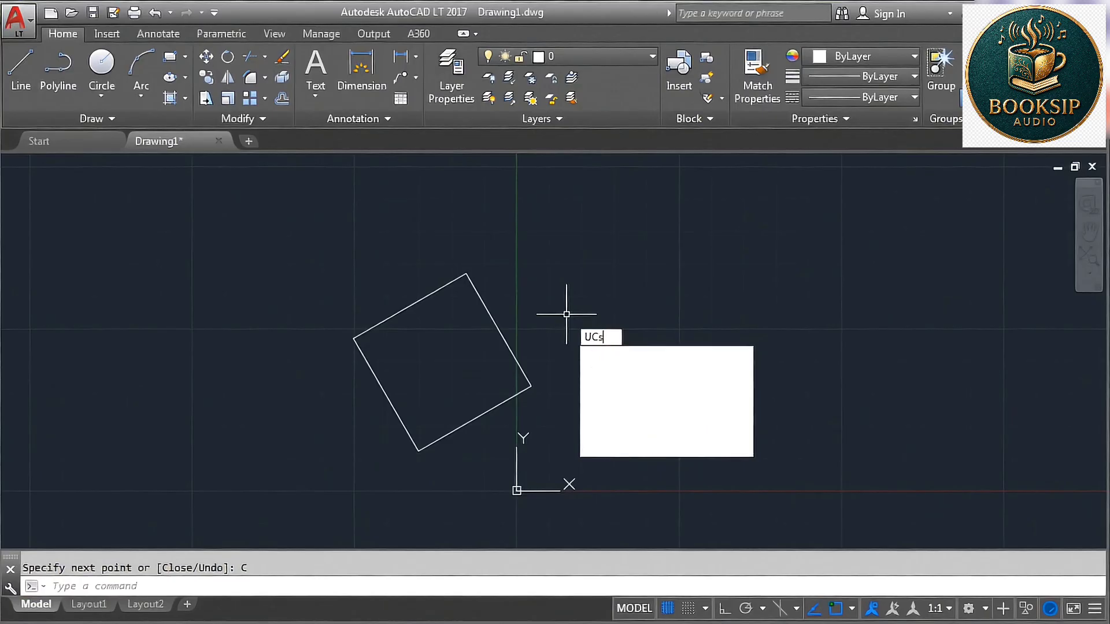
key("Return")
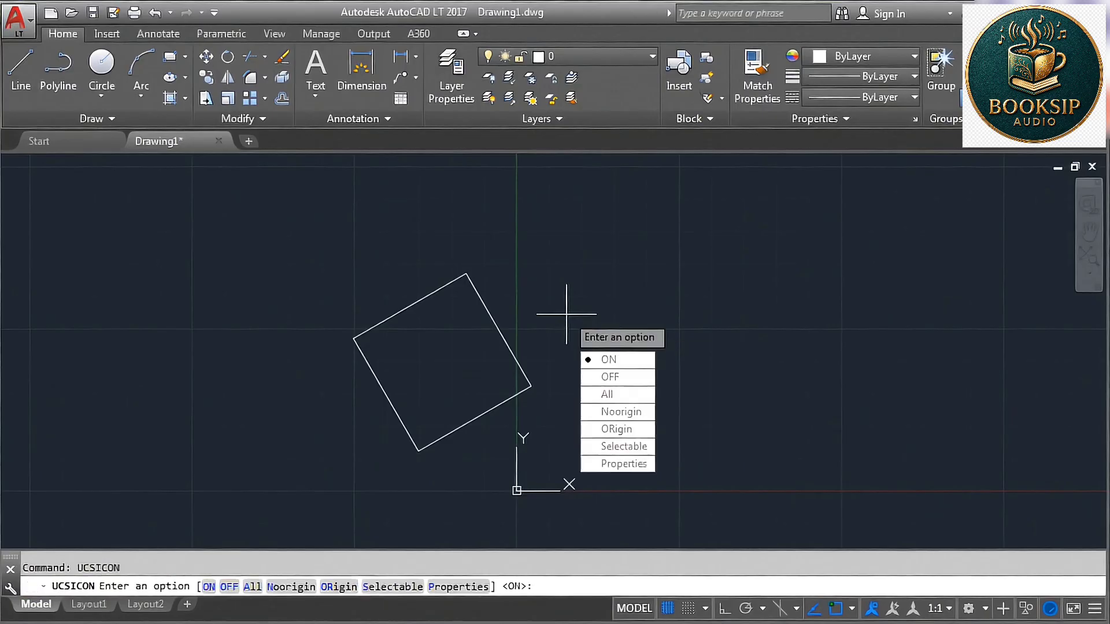
left_click(621, 412)
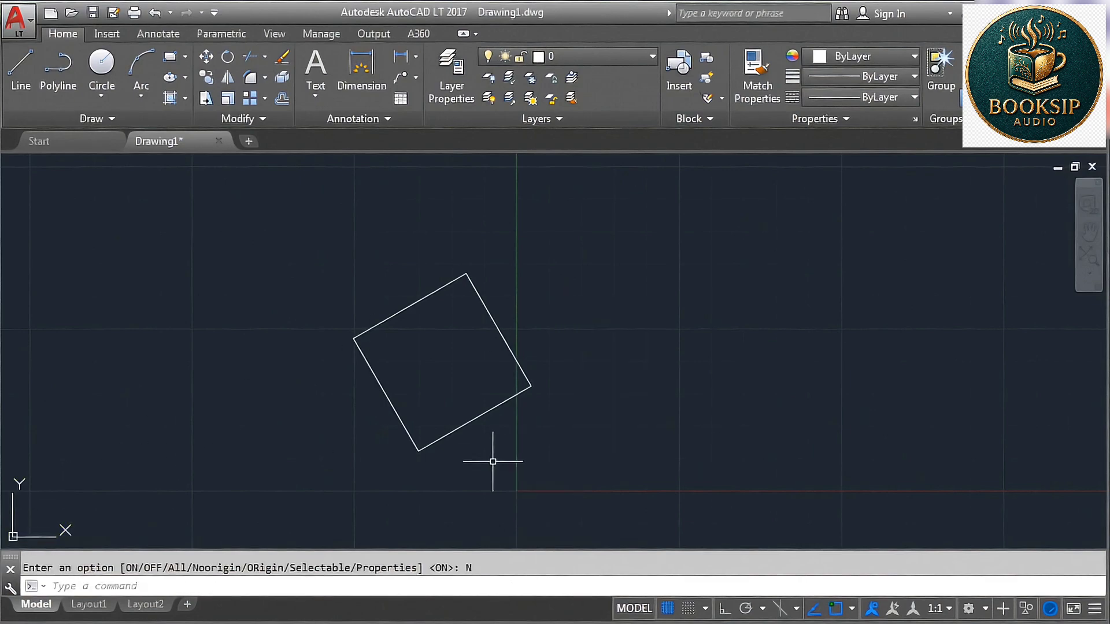
Erase all four sides of the rotated square using a crossing selection
middle_click_drag(492, 461, 459, 441)
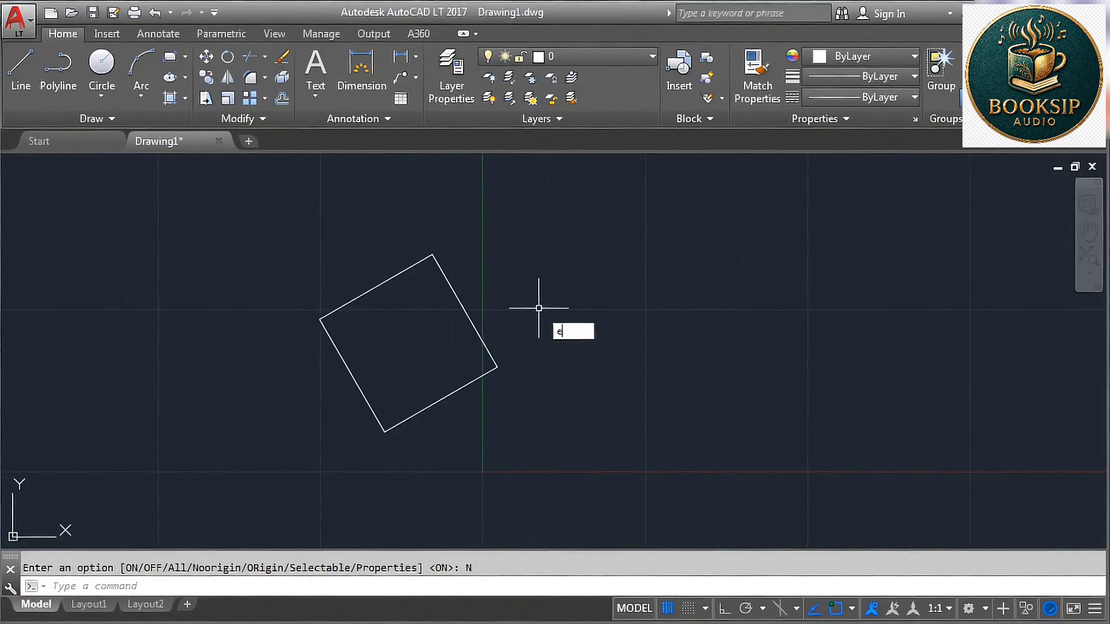
key("Return")
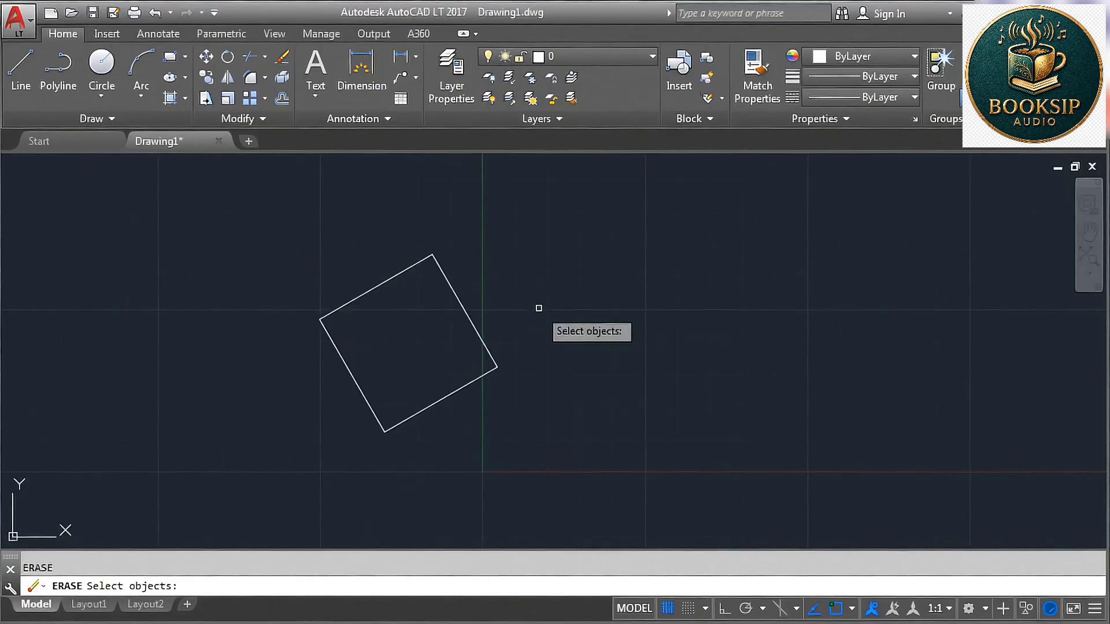
left_click(499, 265)
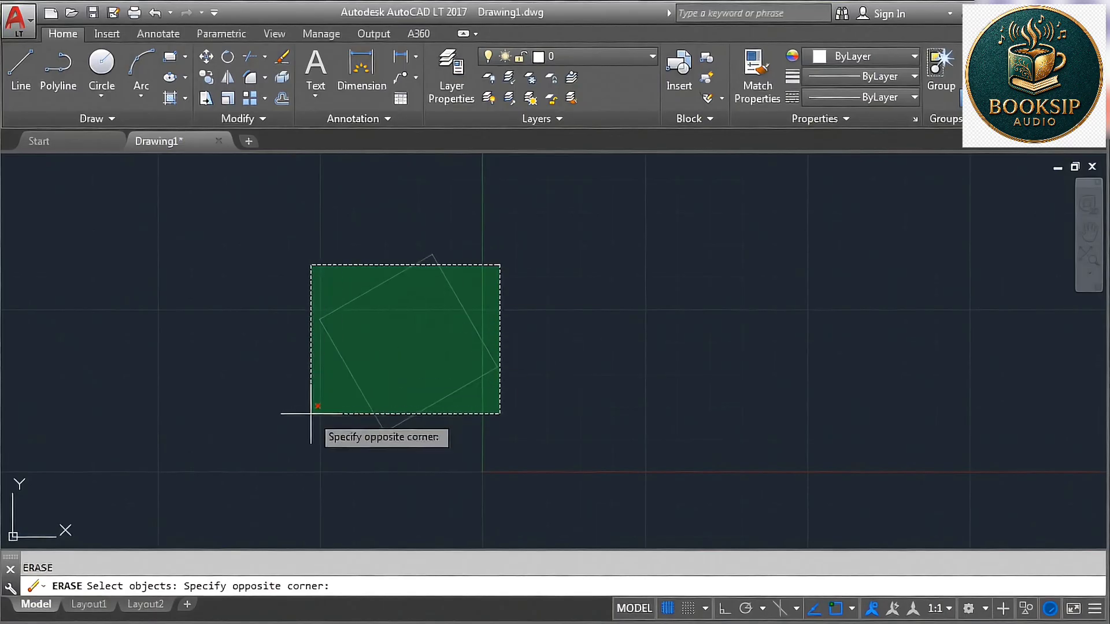
left_click(311, 413)
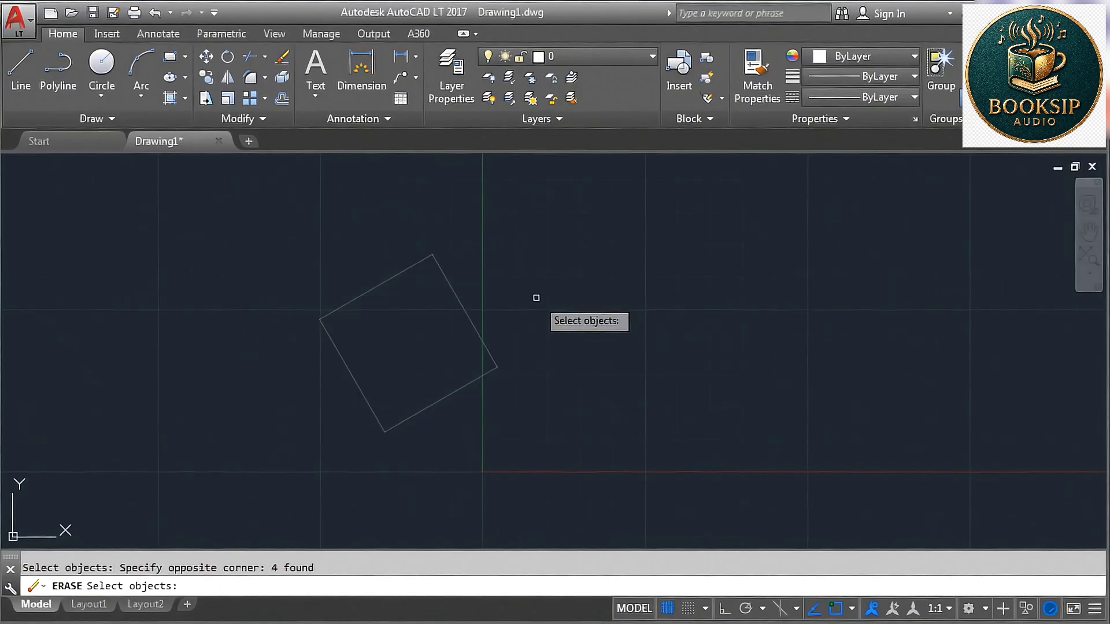
key("Return")
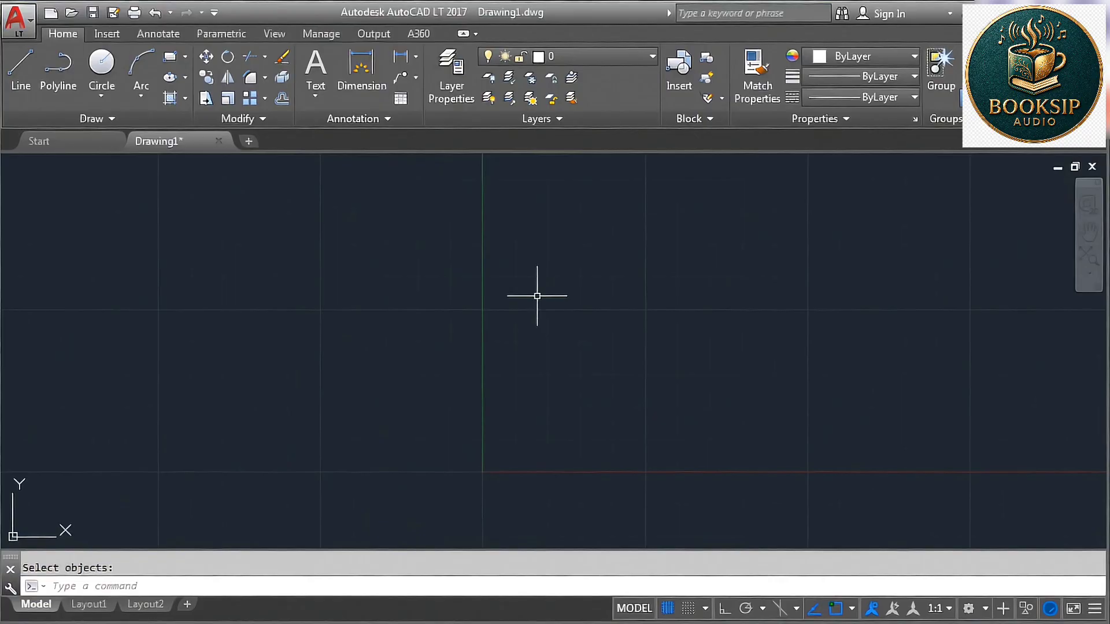
Draw a long horizontal line just above the X axis with Ortho mode on, starting left of the Y axis and crossing it
left_click(19, 78)
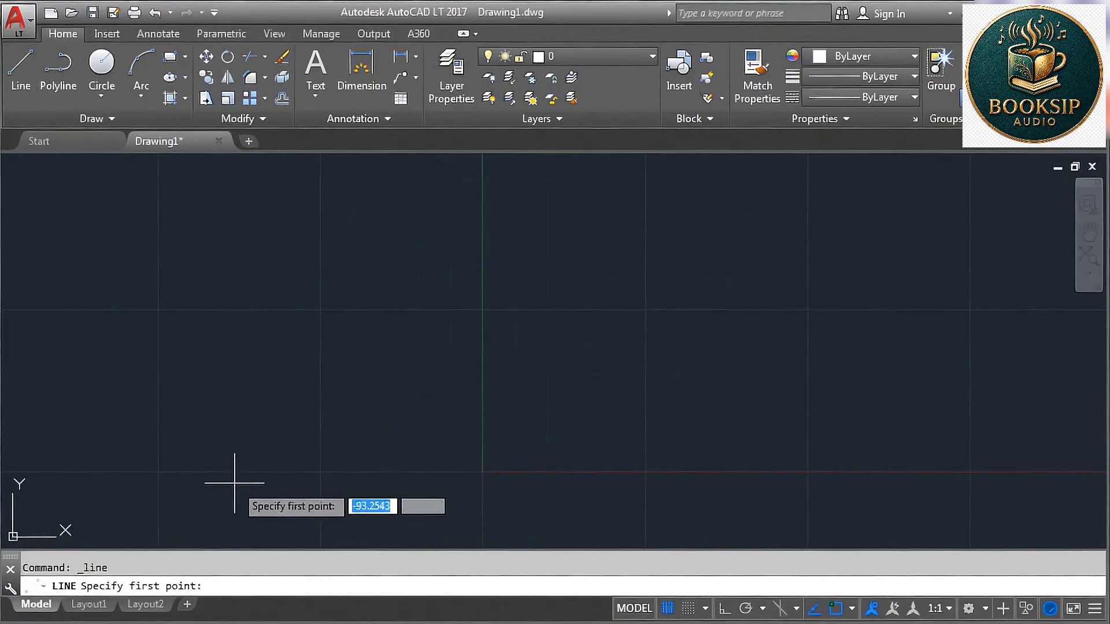
left_click(188, 462)
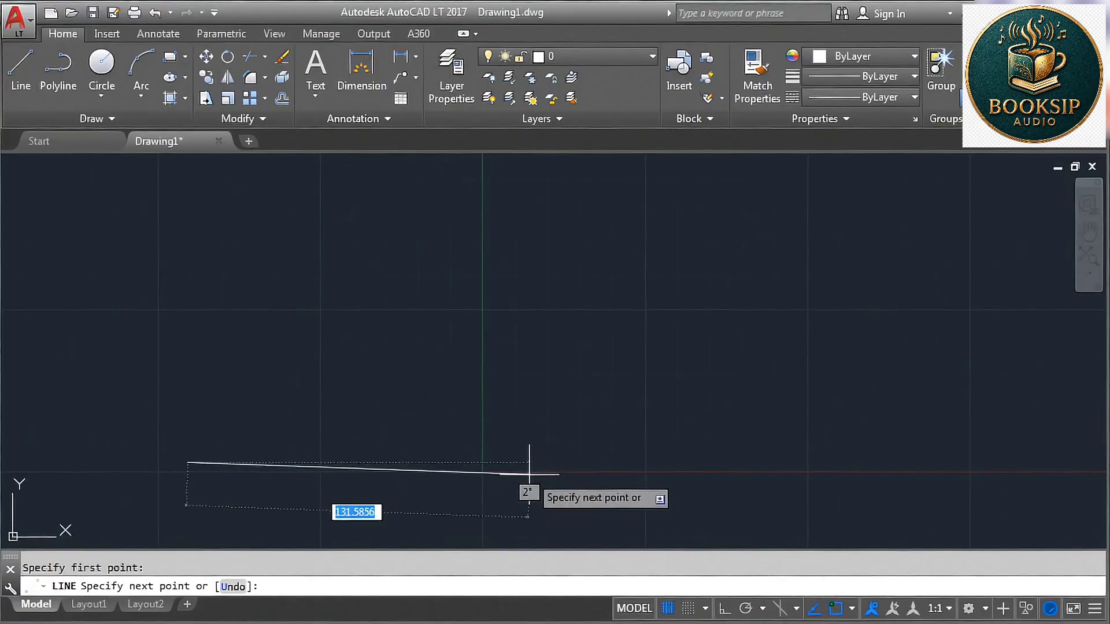
key("F8")
left_click(638, 463)
key("Return")
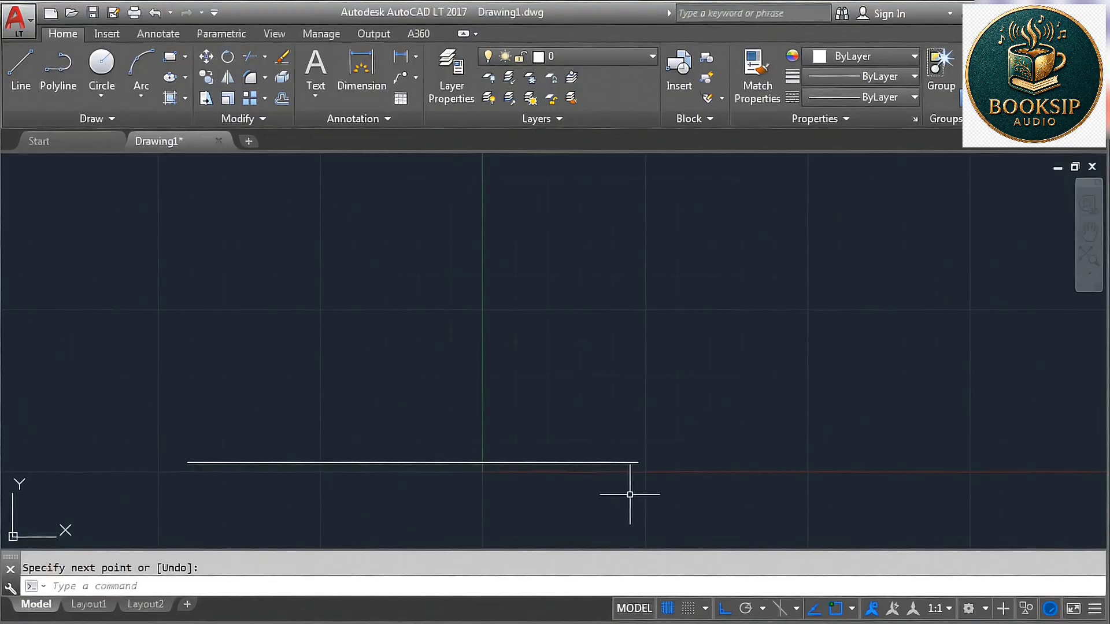
Draw a second horizontal line well above the first one, offset to the right of it
key("Return")
left_click(357, 230)
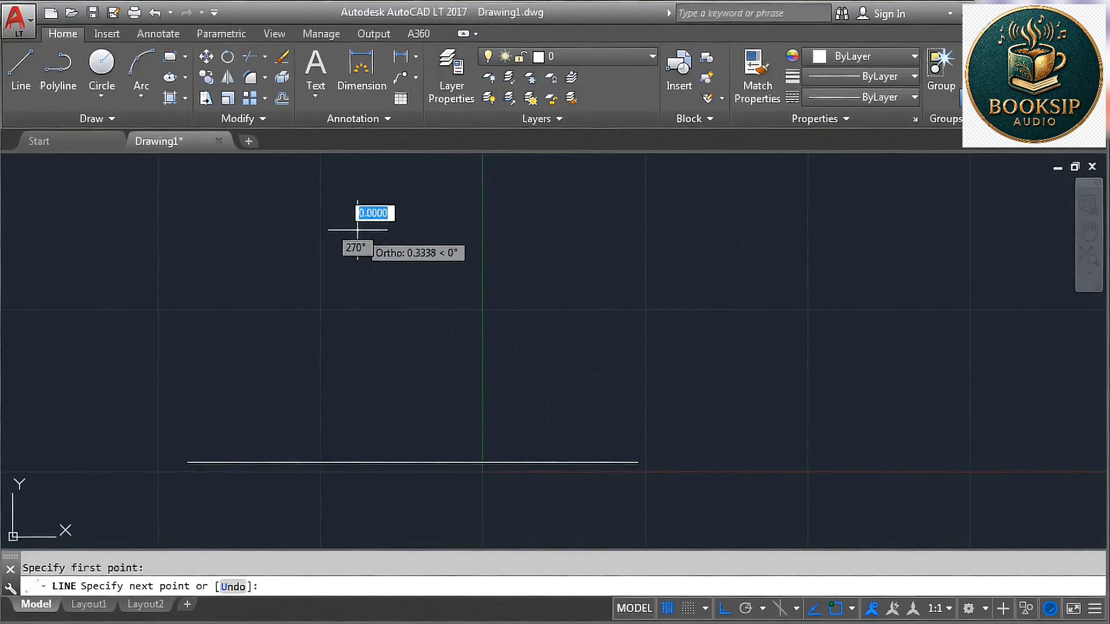
left_click(779, 230)
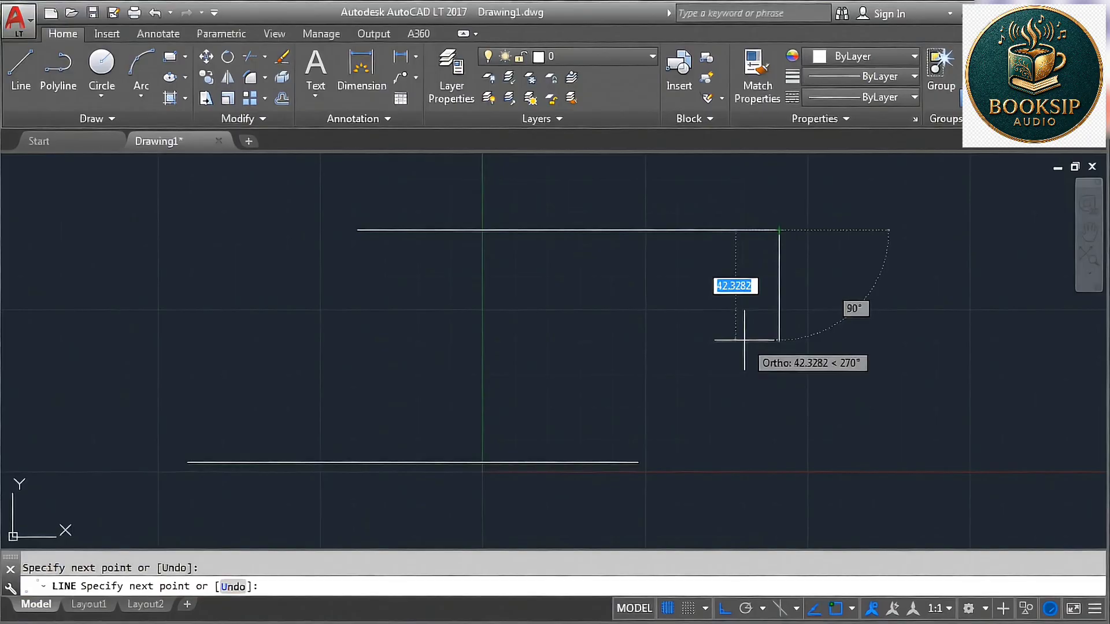
key("Return")
Draw a line from the lower line's left endpoint to the upper line's left endpoint with Ortho mode off
mouse_move(498, 360)
middle_mouse_down()
mouse_move(497, 349)
mouse_move(464, 362)
middle_mouse_up()
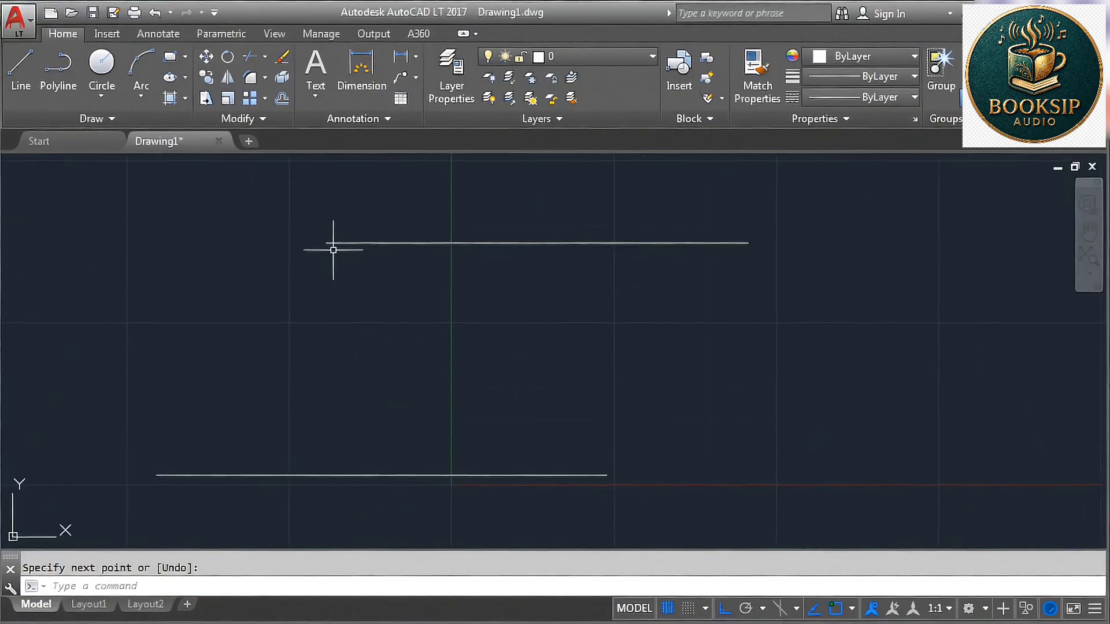
left_click(26, 82)
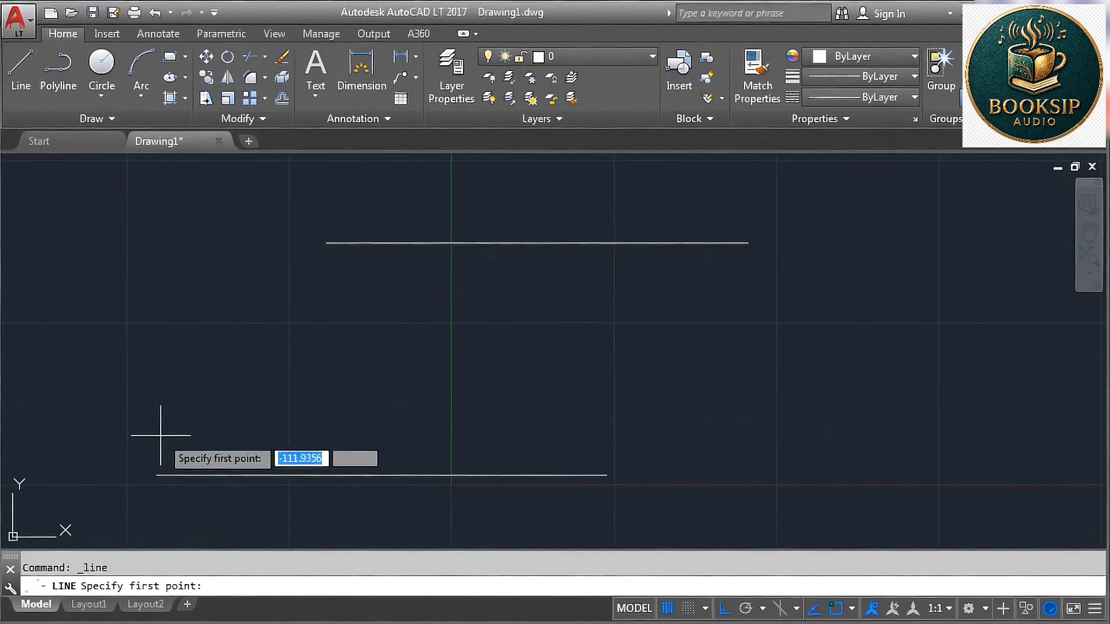
left_click(156, 475)
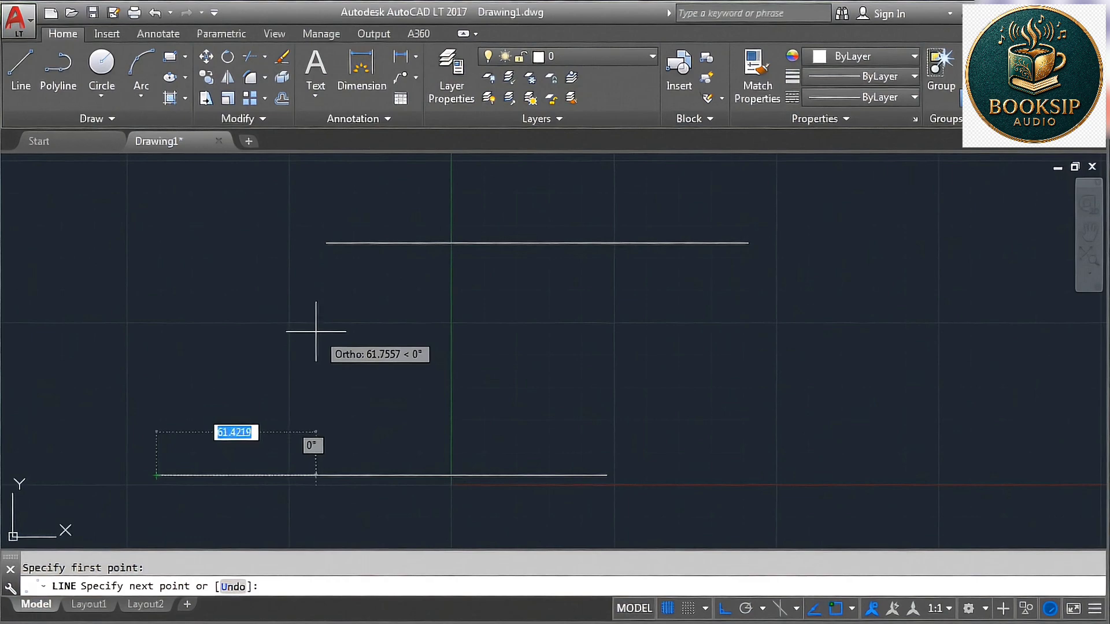
key("F8")
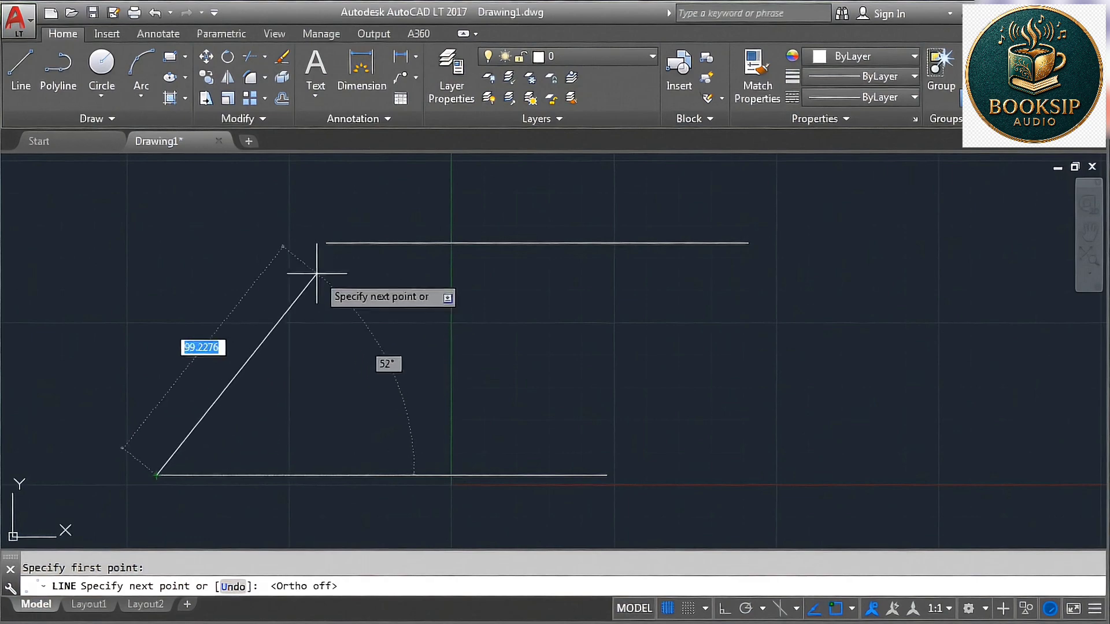
left_click(326, 243)
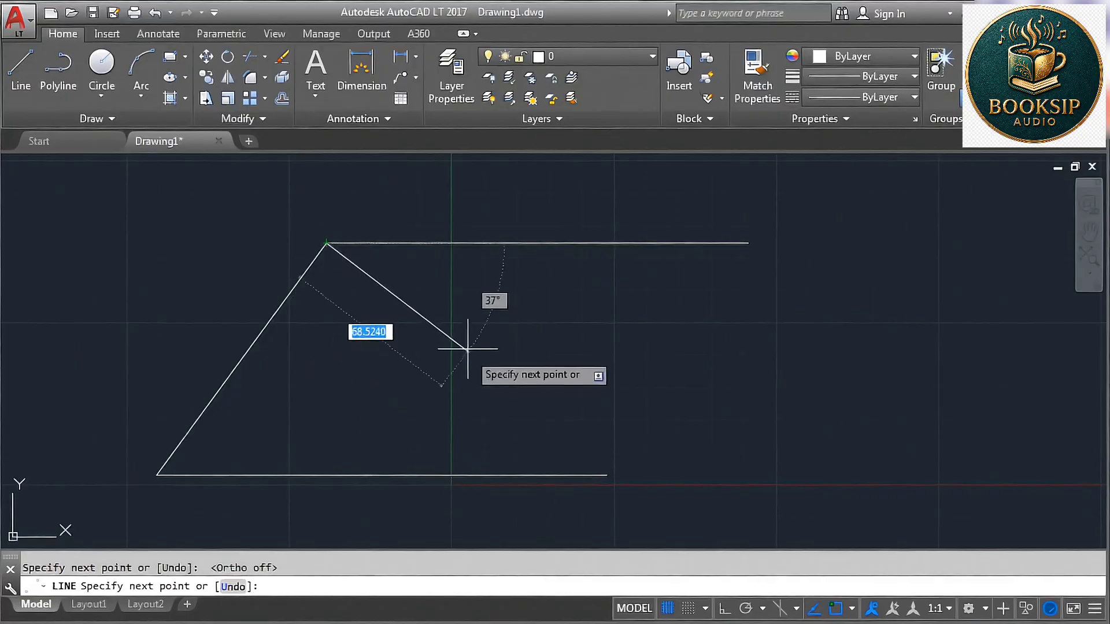
Continue the line to the lower line's midpoint using a one-time Midpoint snap
key("shift")
right_click(433, 309, "shift")
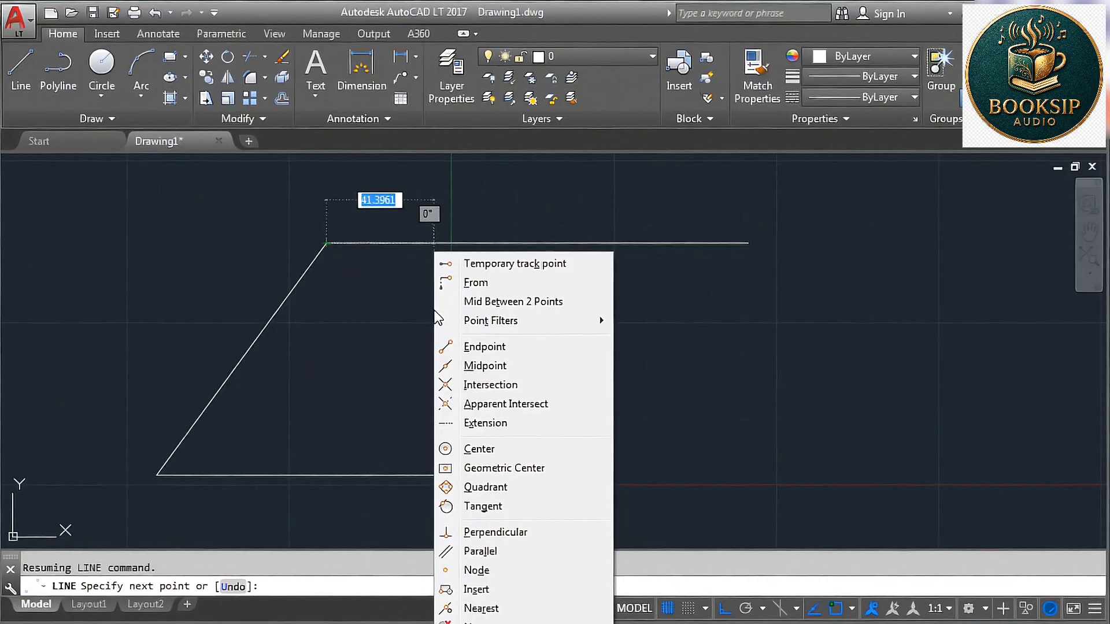
left_click(488, 367)
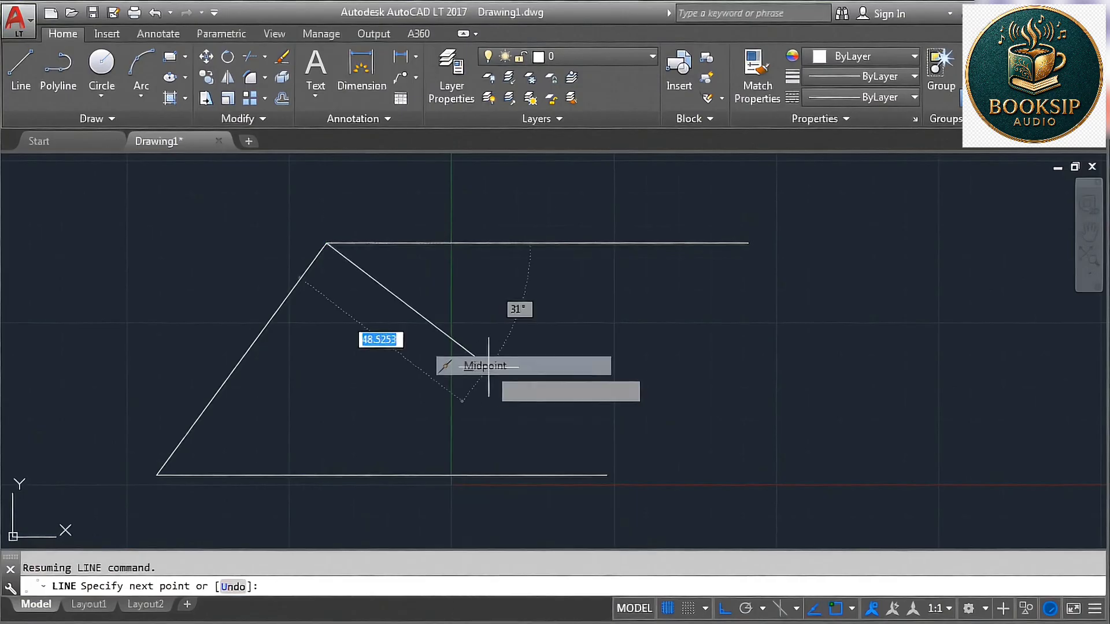
left_click(398, 477)
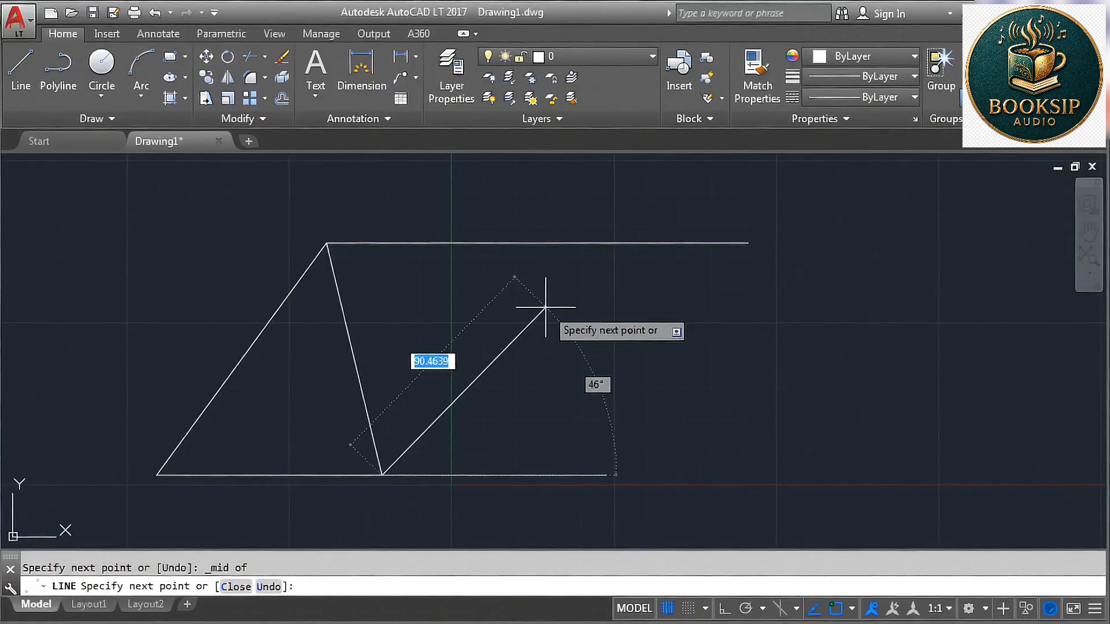
Turn on Midpoint as a running object snap while the Line command stays active
left_click(852, 609)
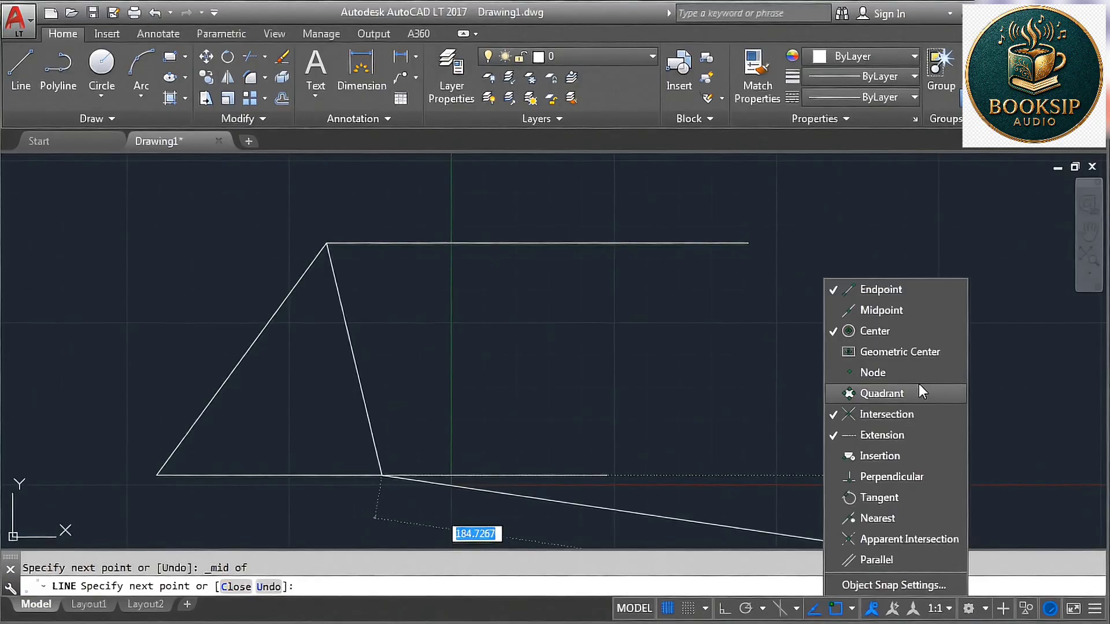
left_click(853, 313)
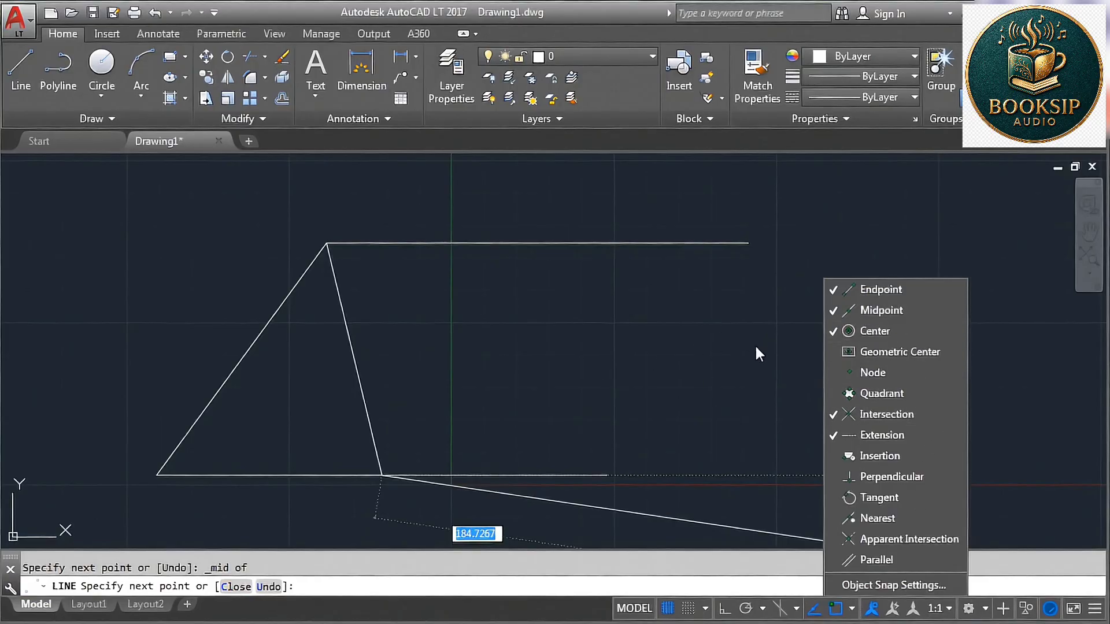
left_click(596, 326)
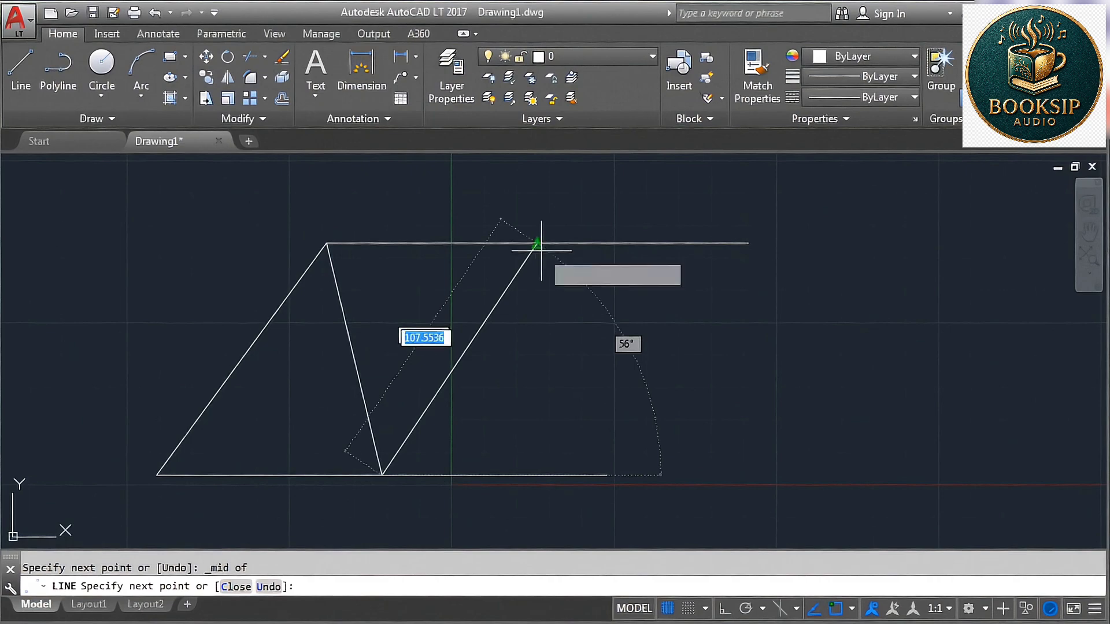
Continue the zigzag to the upper line's midpoint and down to the lower line's right endpoint
left_click(853, 609)
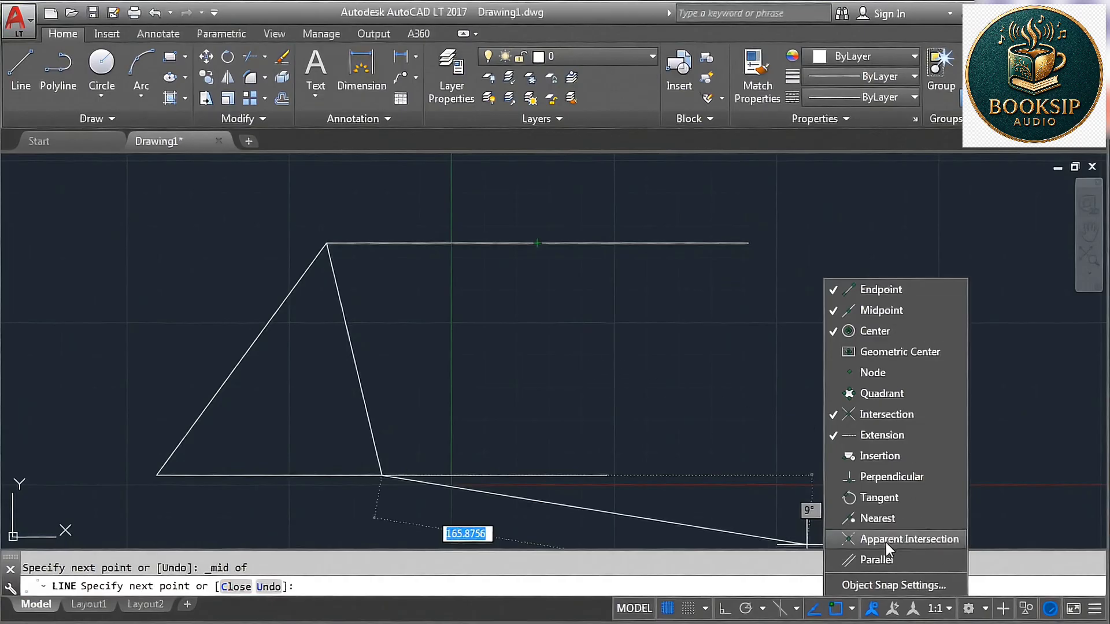
left_click(627, 370)
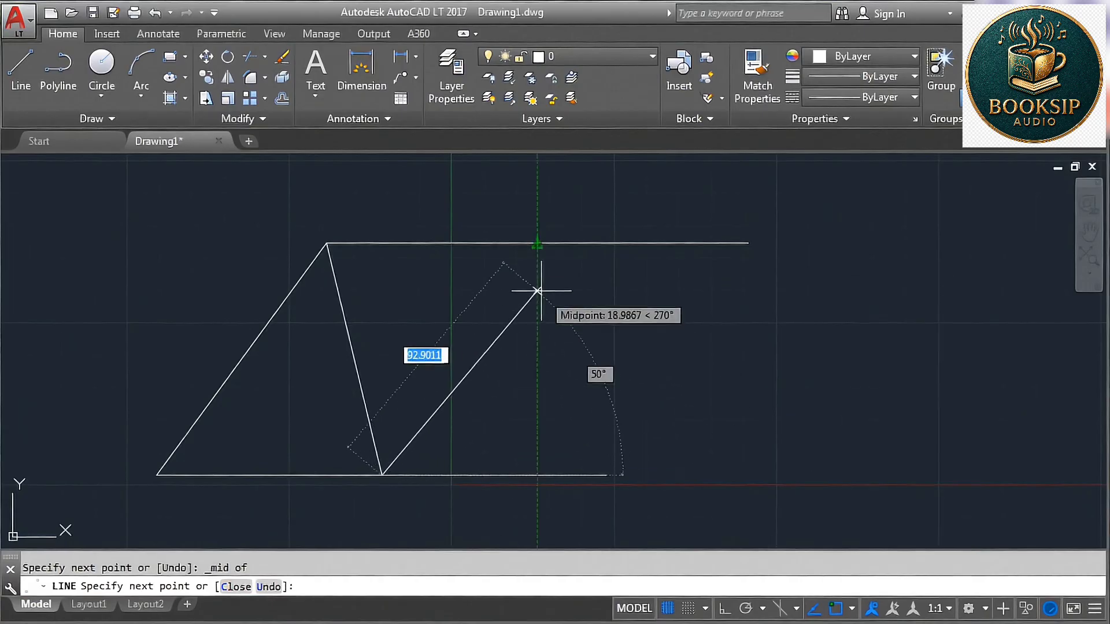
left_click(537, 244)
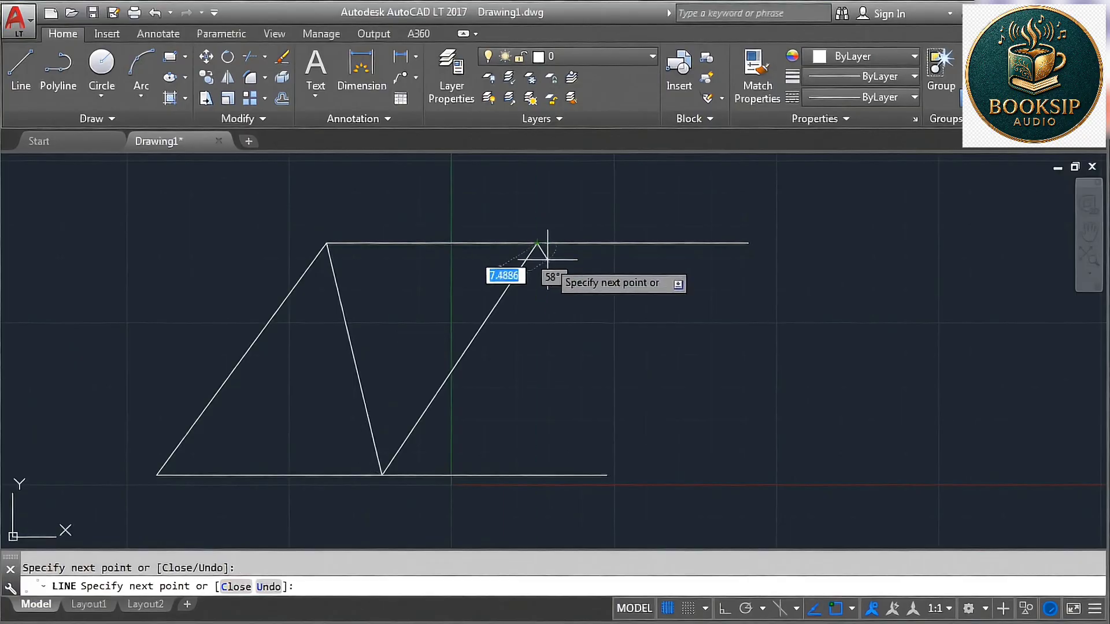
left_click(606, 475)
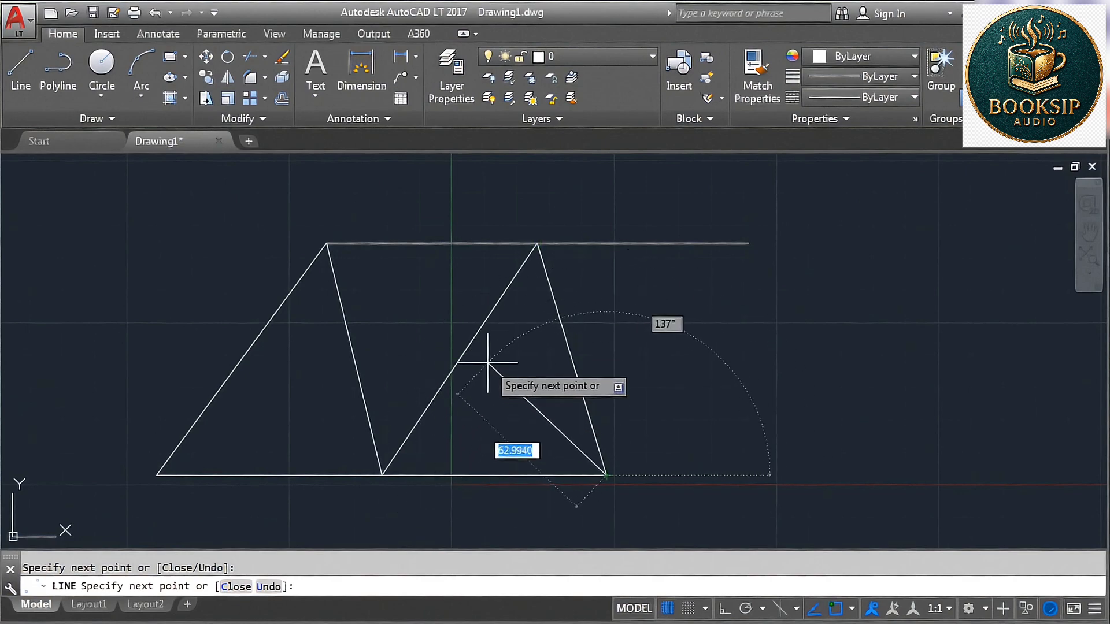
Continue from the lower line's right endpoint perpendicular to the diagonal joining the two midpoints, using a one-time Perpendicular snap, and end the line
key("F8")
right_click(508, 334, "shift")
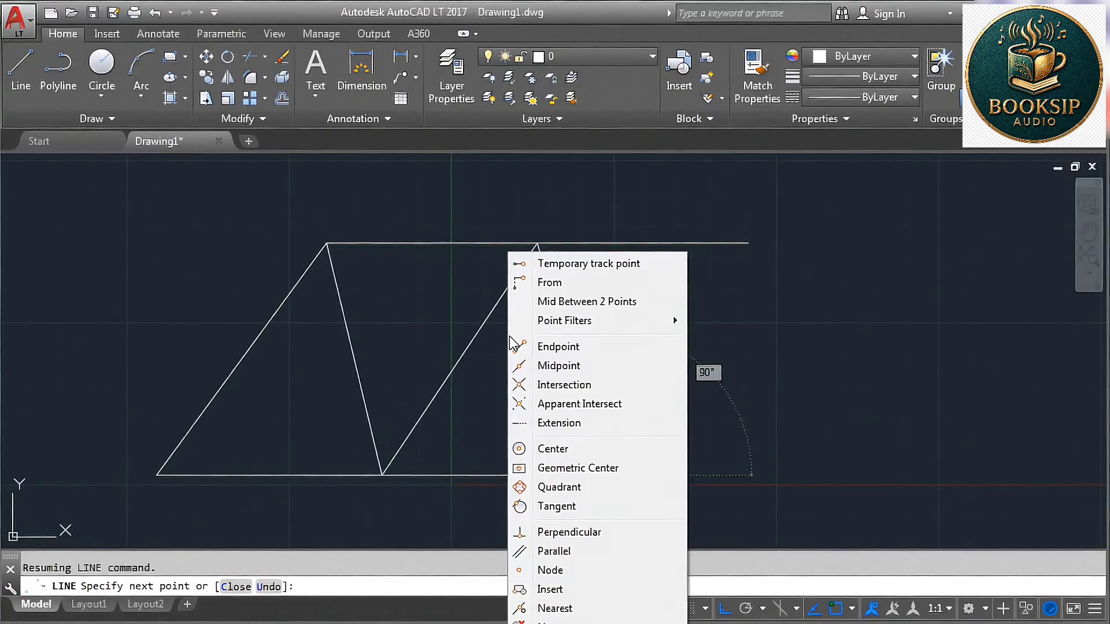
left_click(561, 533)
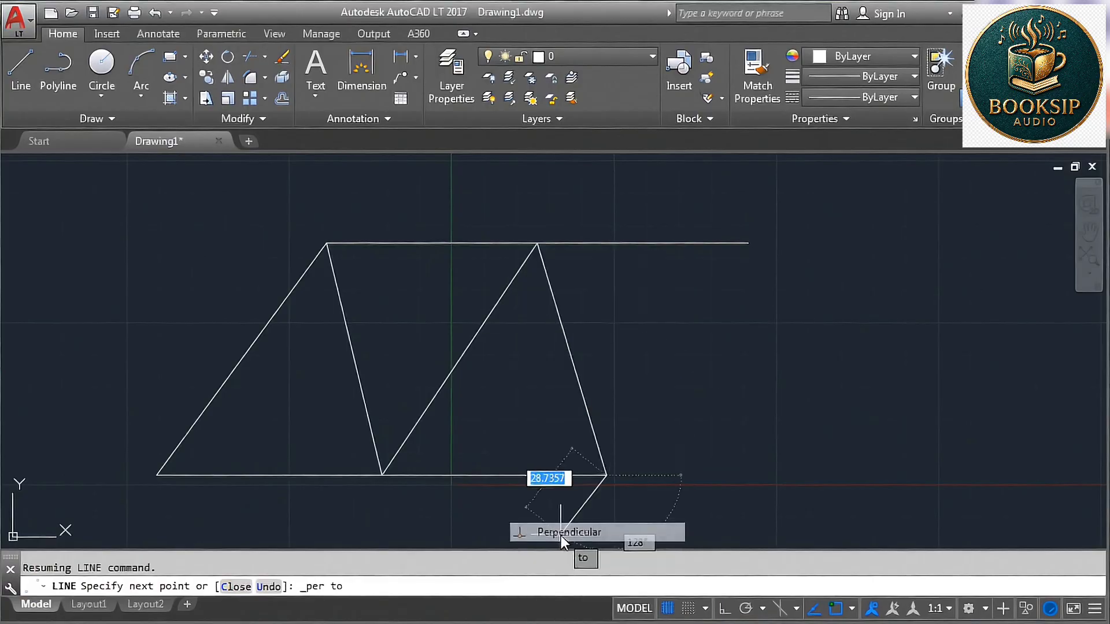
left_click(450, 377)
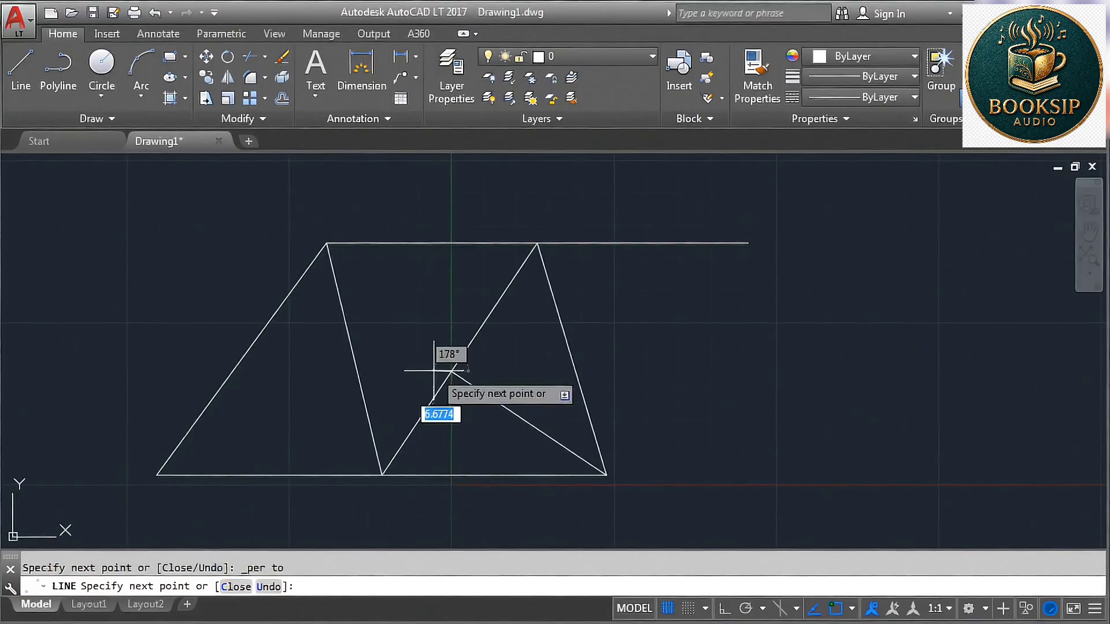
key("Escape")
middle_click_drag(445, 426, 455, 400)
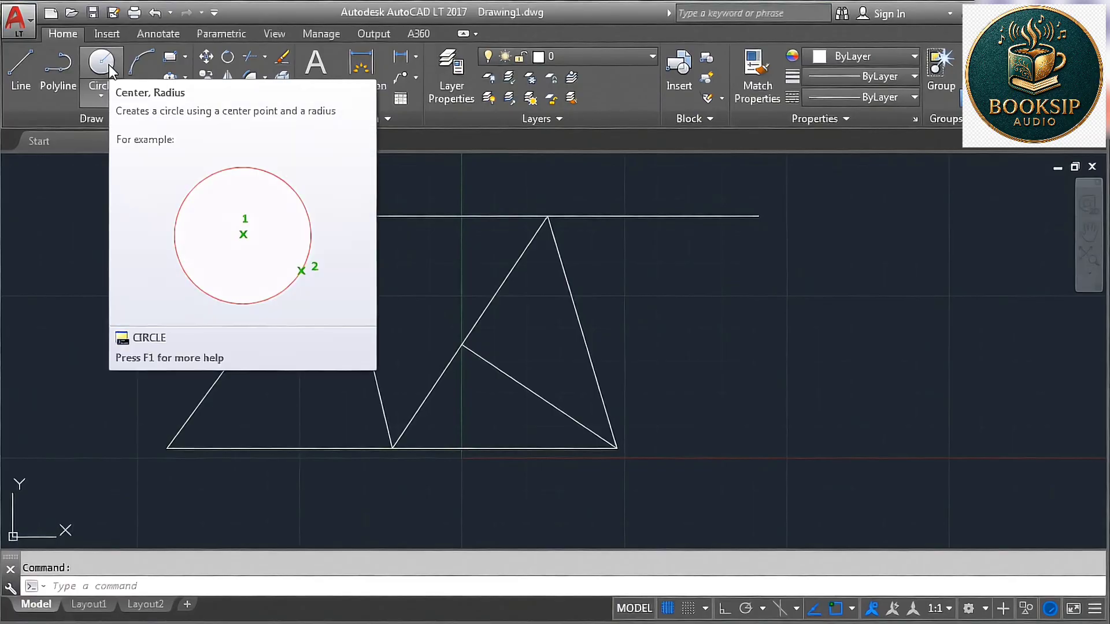
Draw a circle of radius 25 centred on the midpoint of the line from the upper line's left end to the lower line's midpoint
left_click(101, 64)
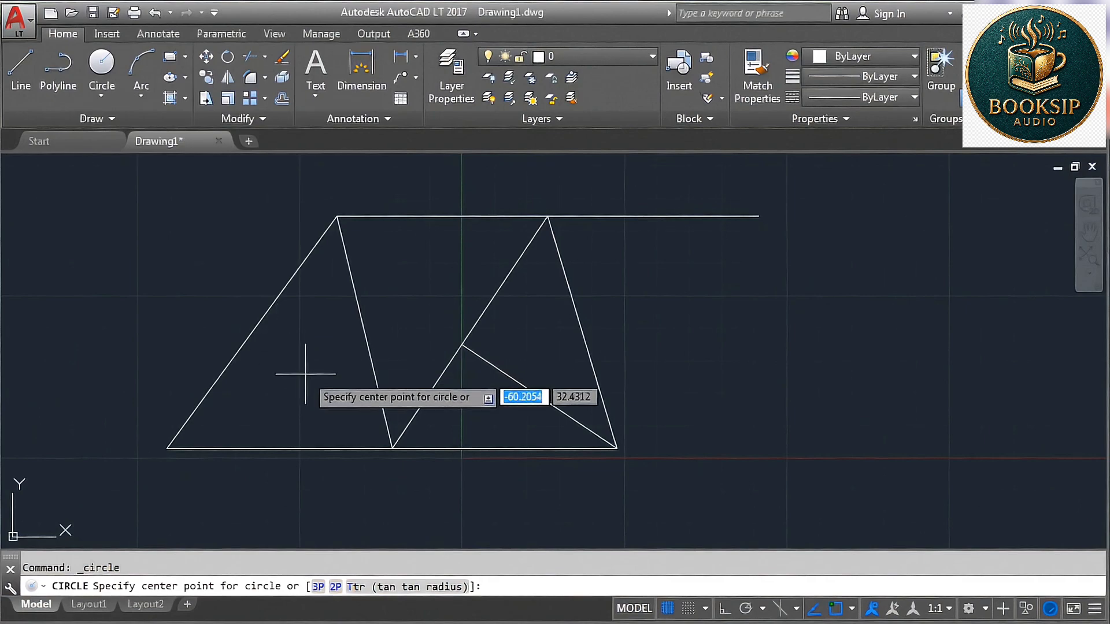
left_click(364, 333)
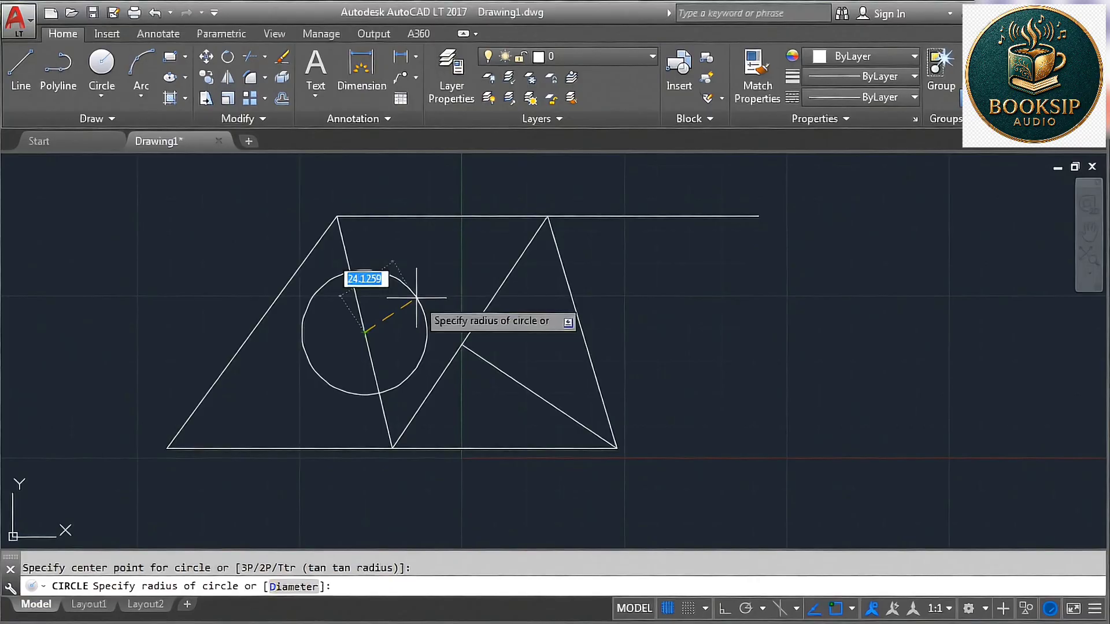
key("Return")
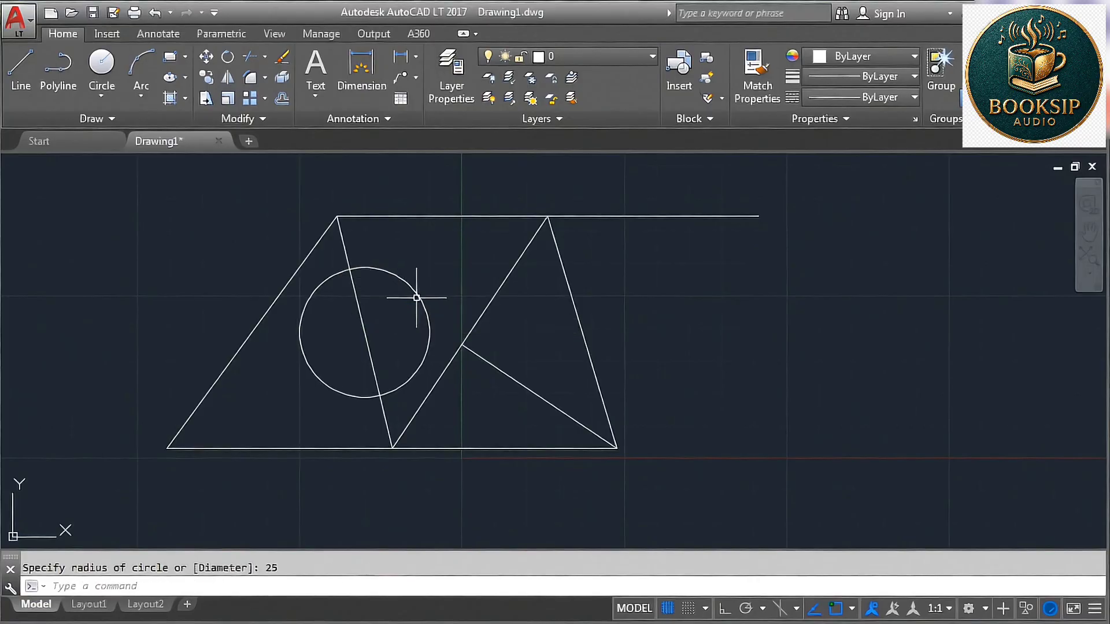
Draw a second circle of radius 25 in the empty area right of and below the connected lines
middle_click_drag(416, 298, 336, 276)
left_click(102, 68)
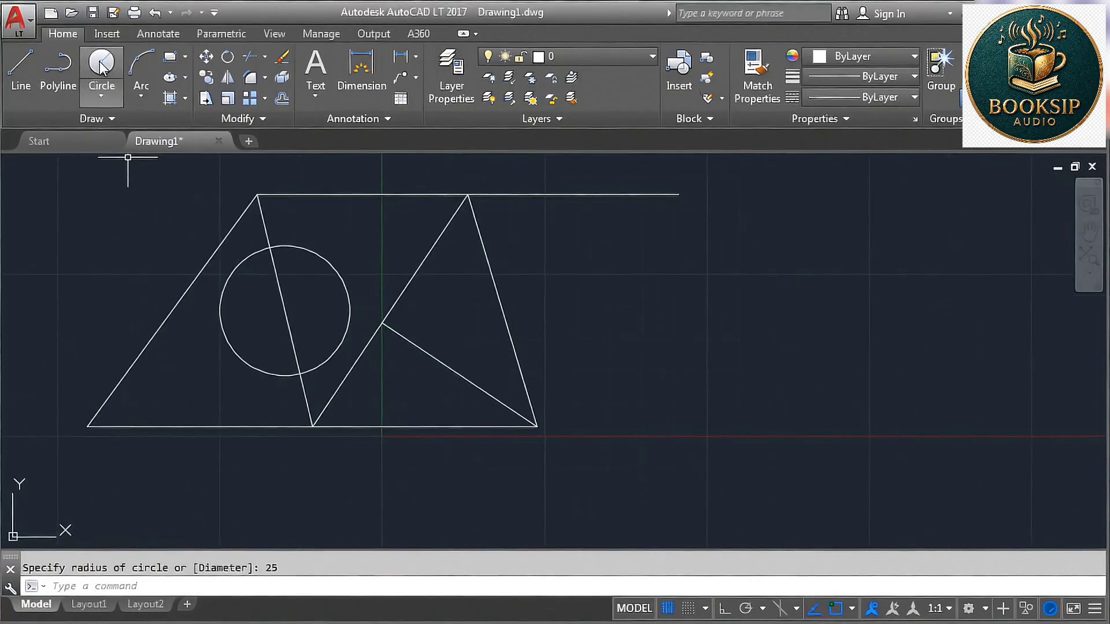
left_click(934, 460)
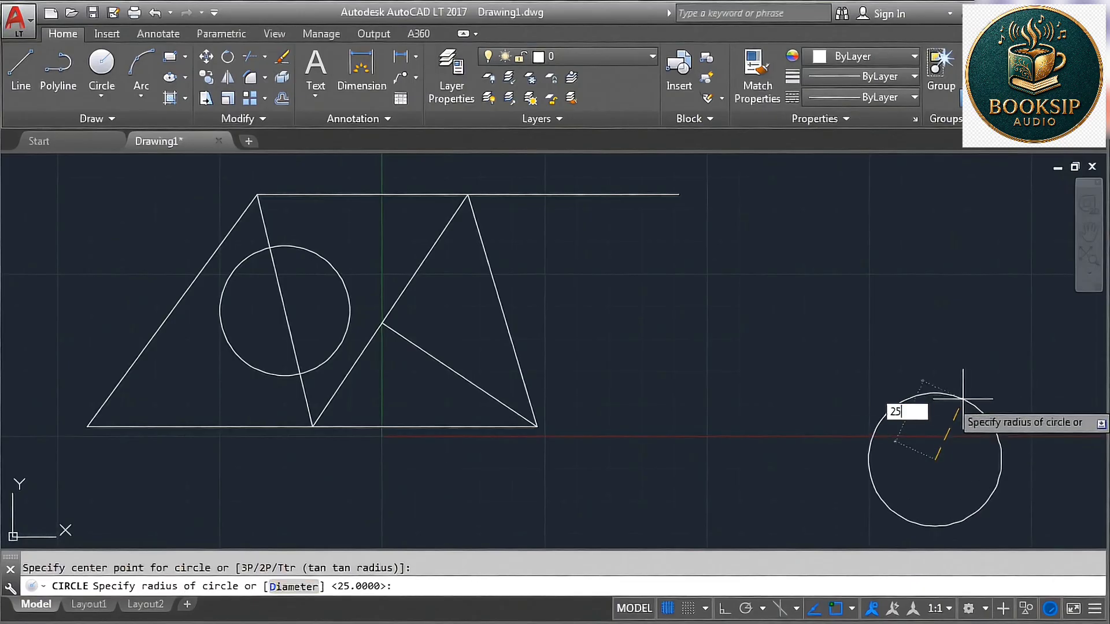
key("Return")
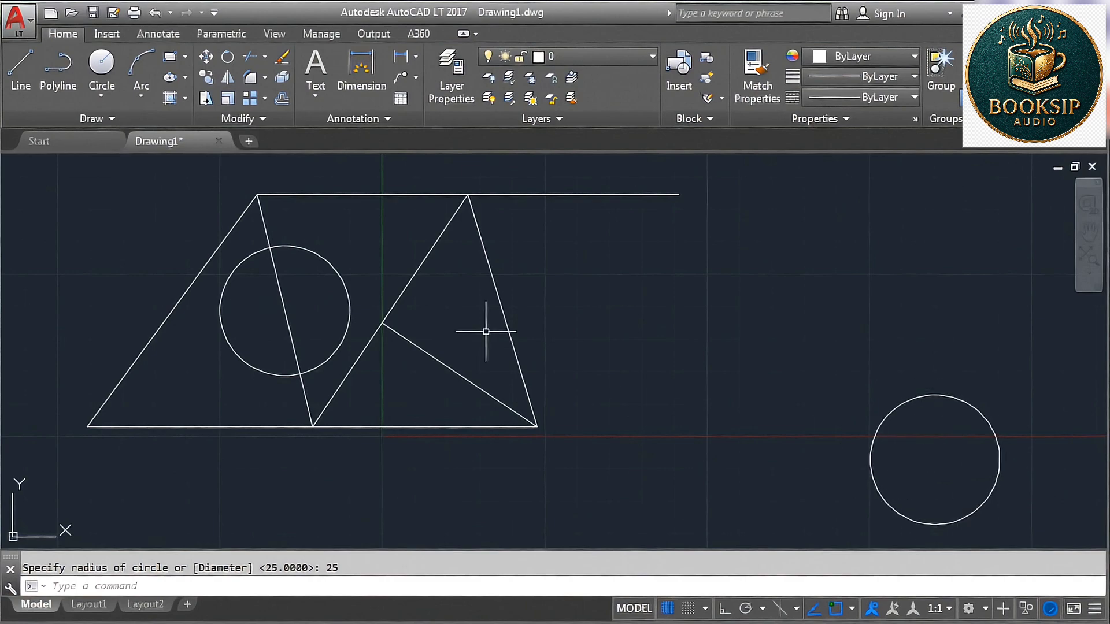
Start a line at the top quadrant of the right circle using a one-time Quadrant snap
left_click(21, 85)
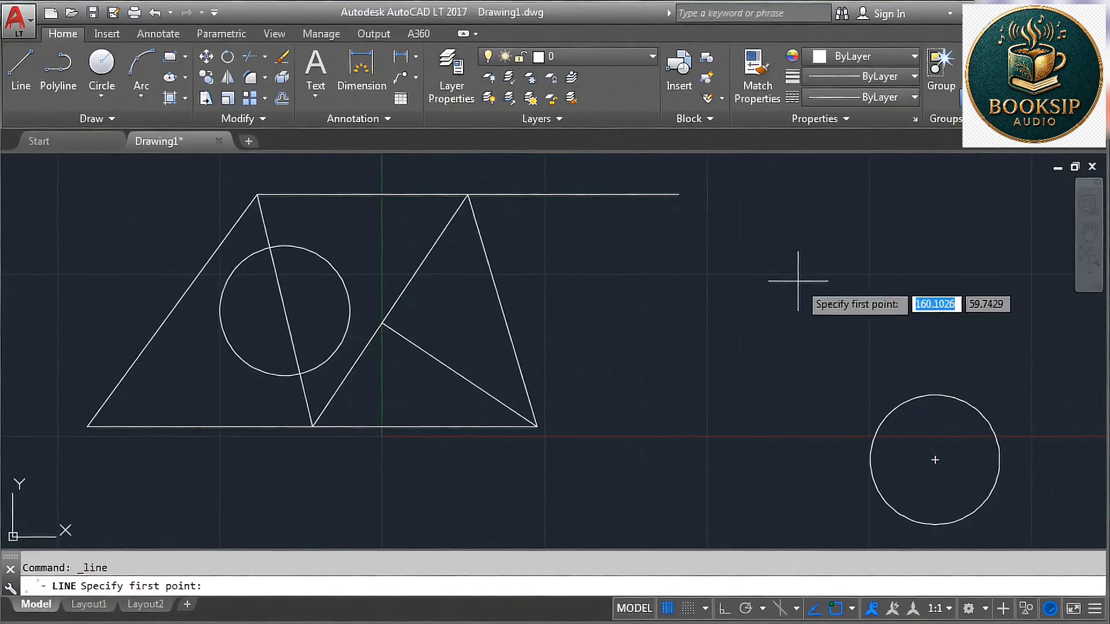
right_click(785, 253, "shift")
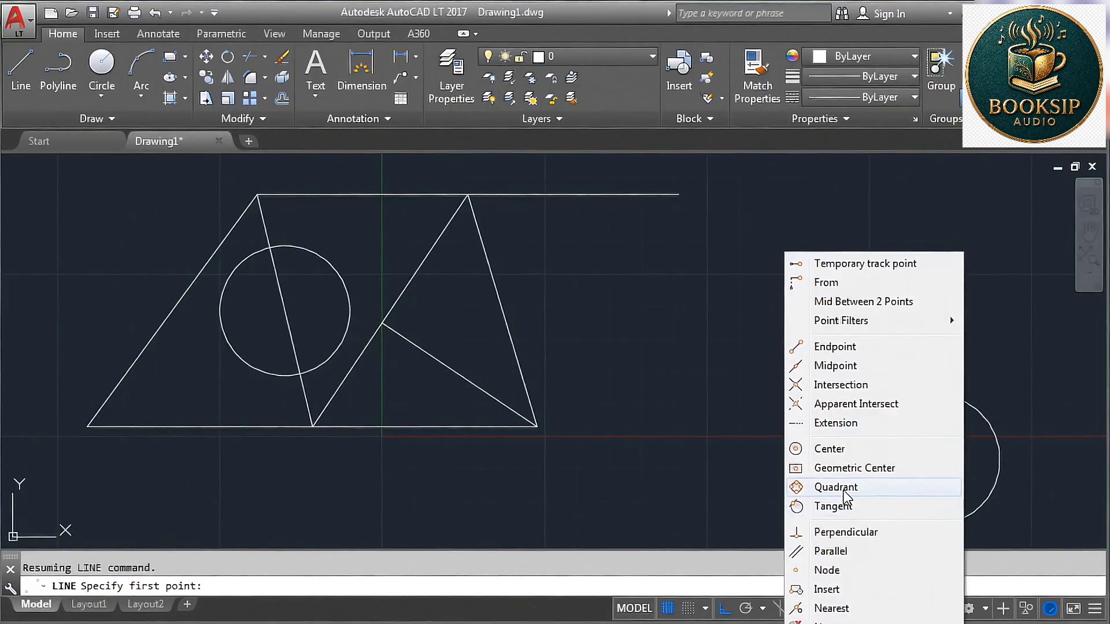
left_click(847, 488)
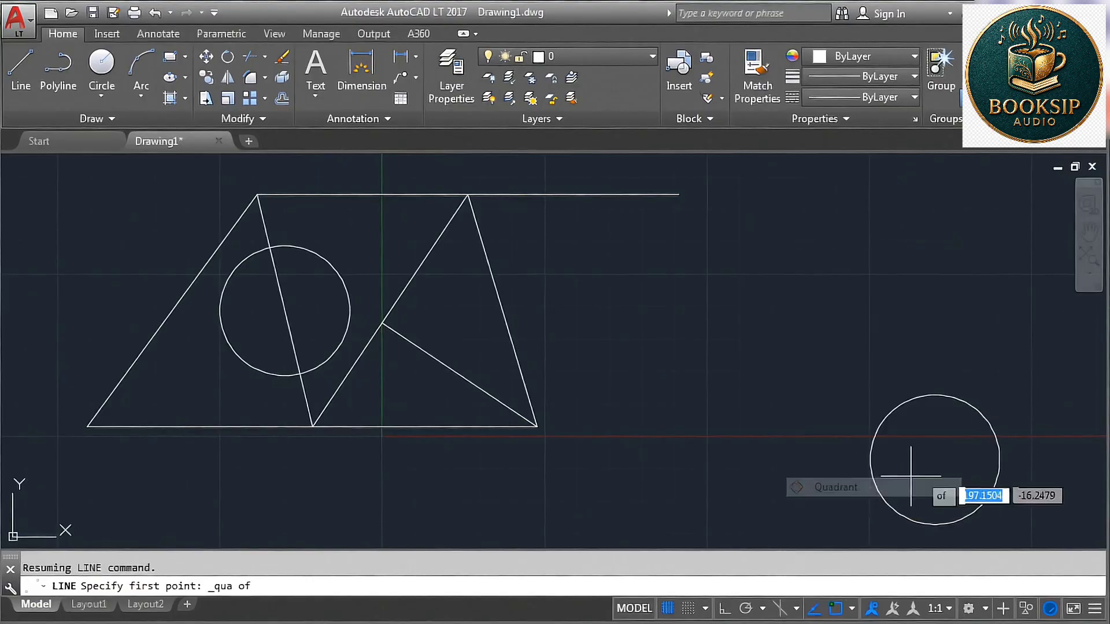
left_click(935, 395)
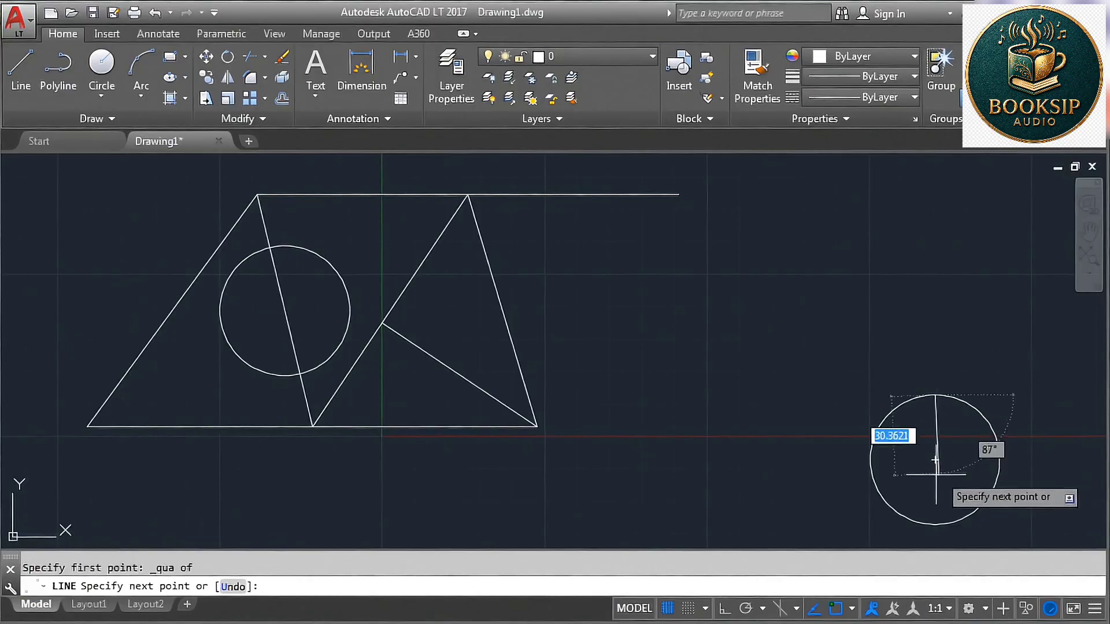
Turn on Quadrant as a running object snap while the Line command stays active
left_click(852, 609)
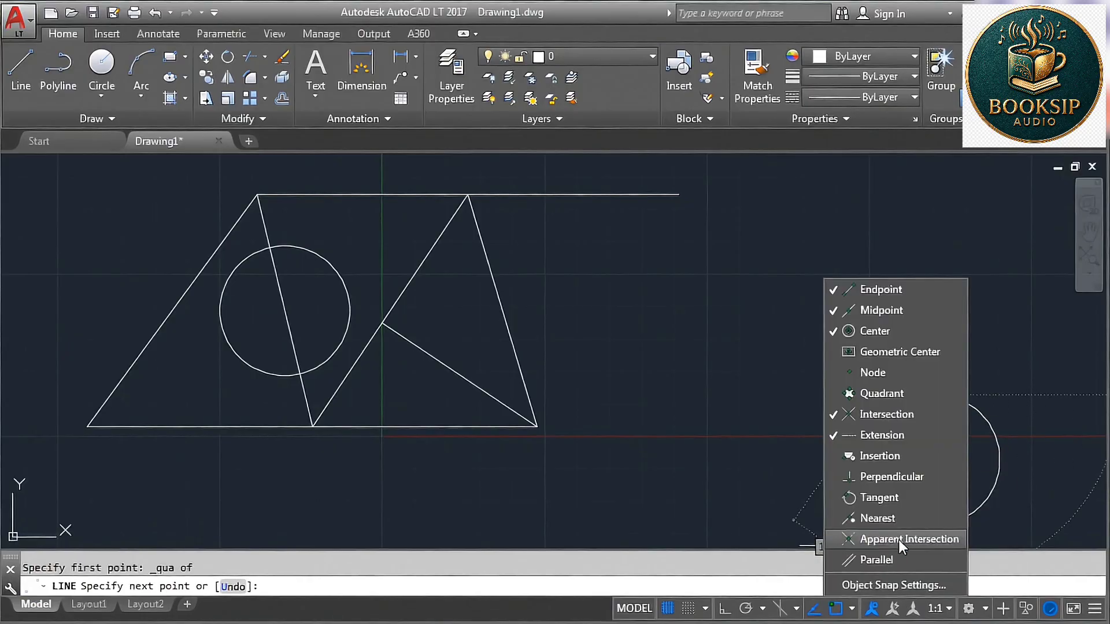
left_click(883, 396)
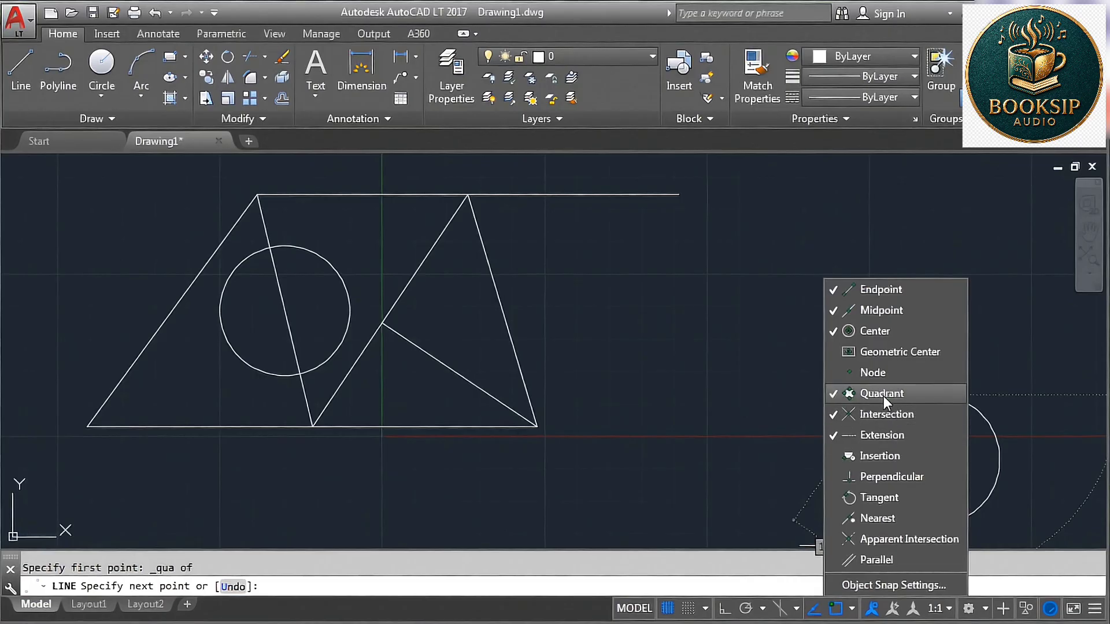
left_click(1024, 359)
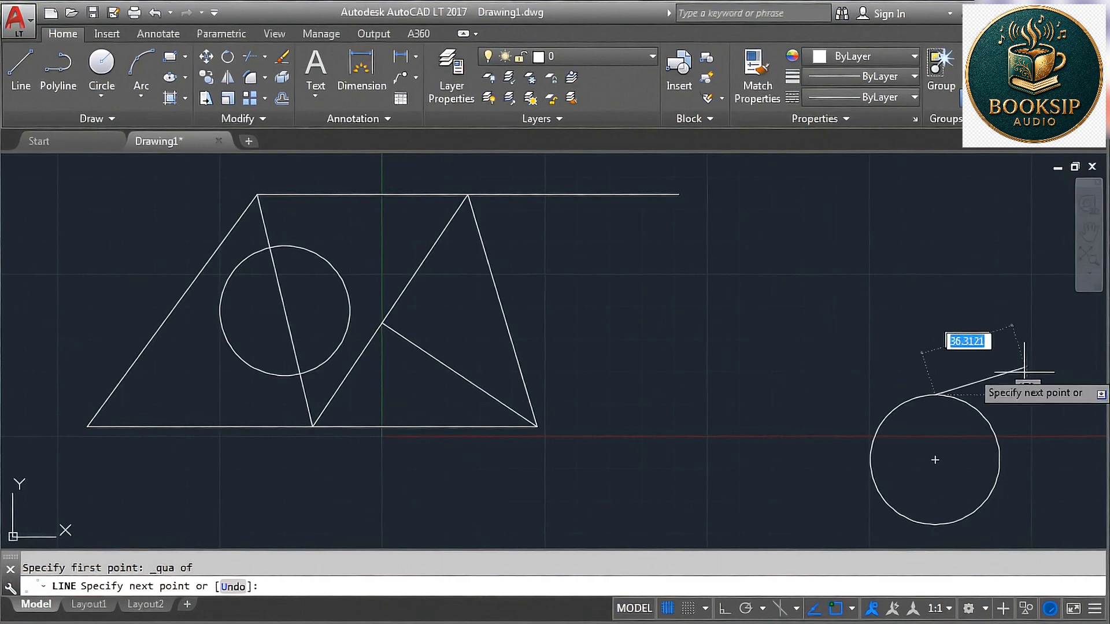
Continue the line through the circle's right, bottom and left quadrants back to the top, finish at its center, and end the line
left_click(999, 459)
left_click(934, 524)
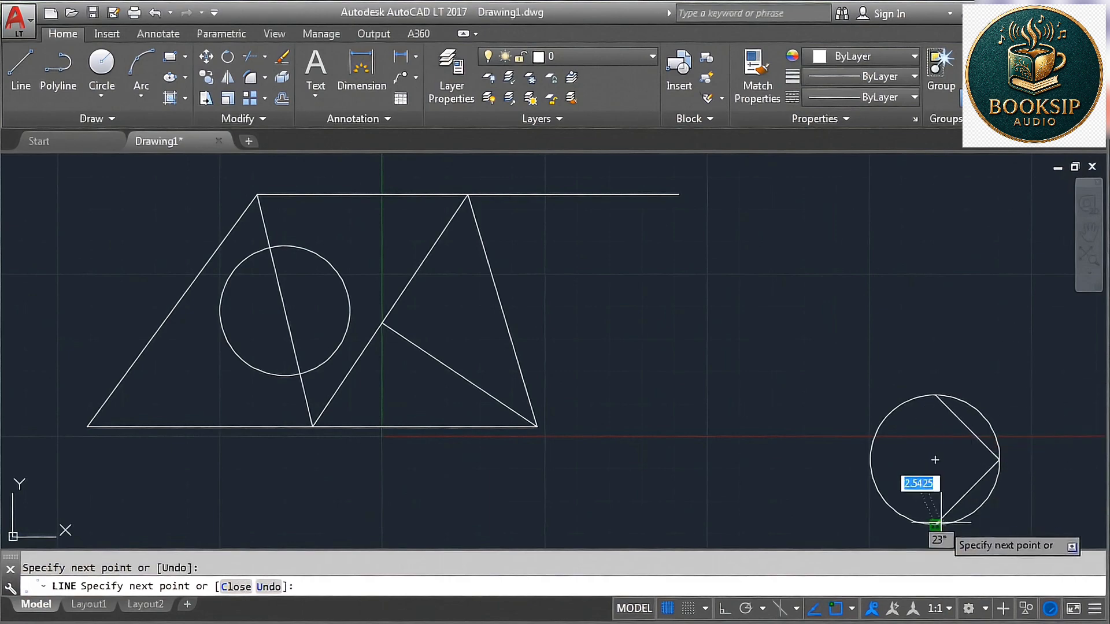
left_click(870, 459)
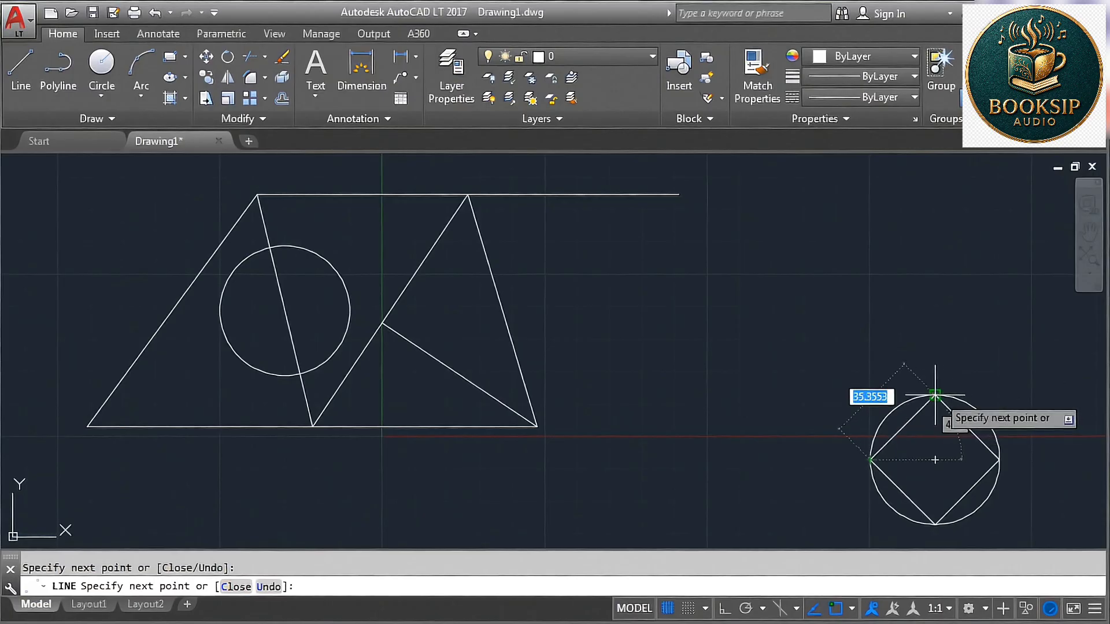
left_click(935, 395)
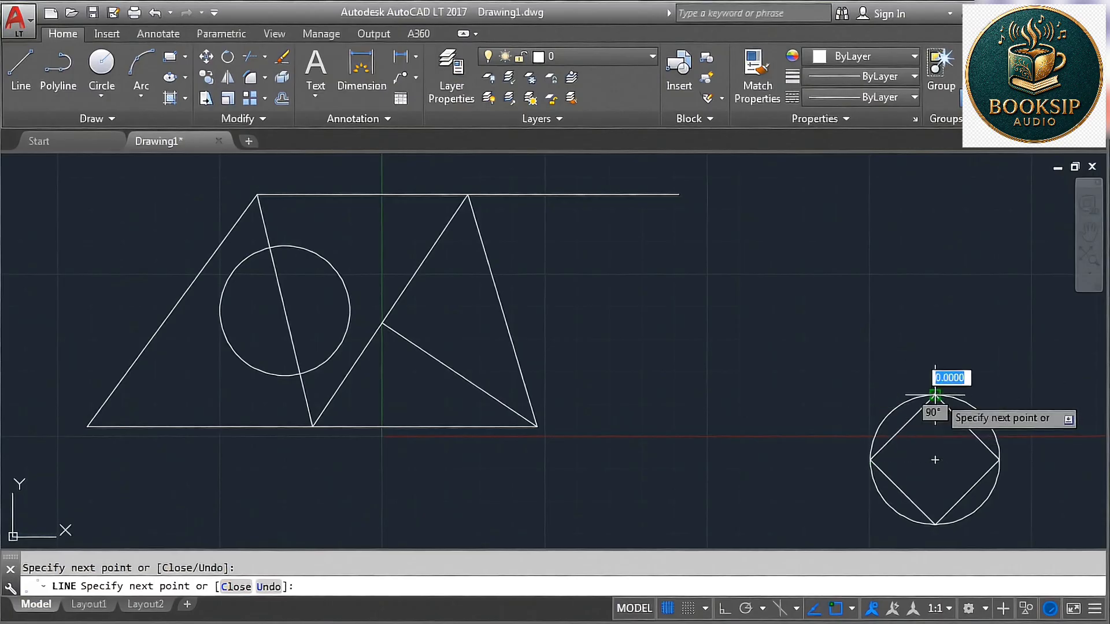
left_click(934, 459)
key("Return")
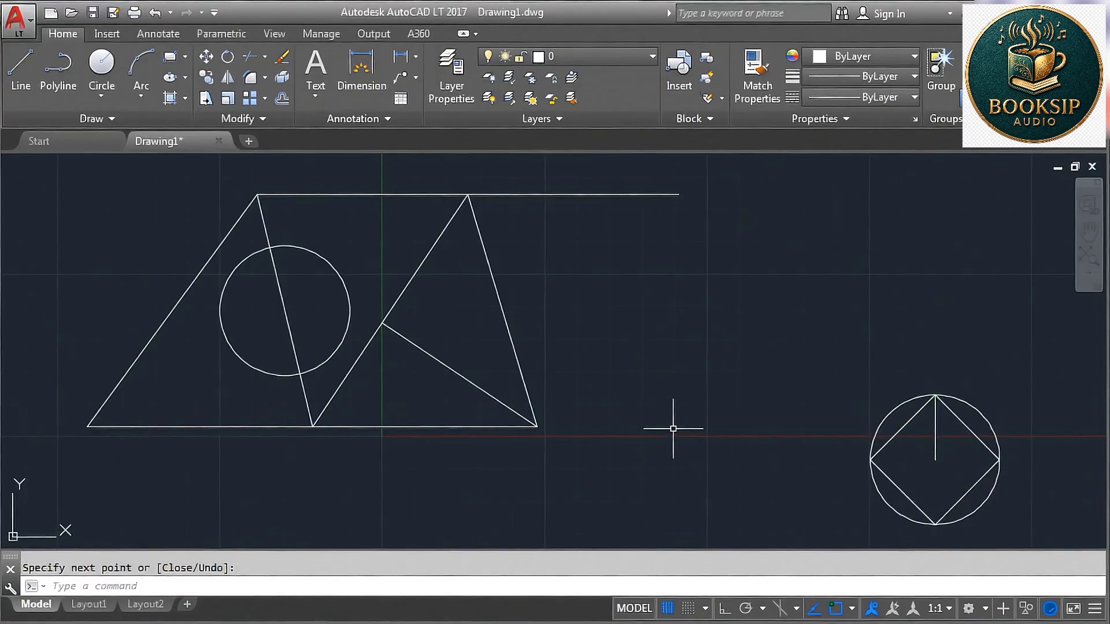
Draw a line from the lower horizontal line's right endpoint tangent to the underside of the right circle, using a one-time Tangent snap
key("Return")
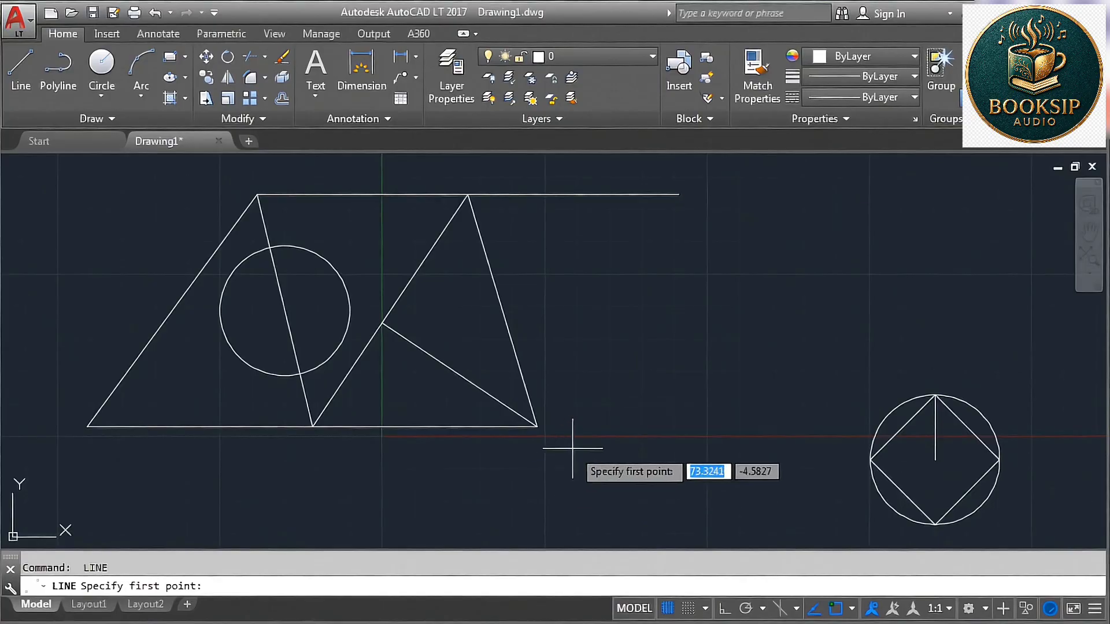
left_click(537, 427)
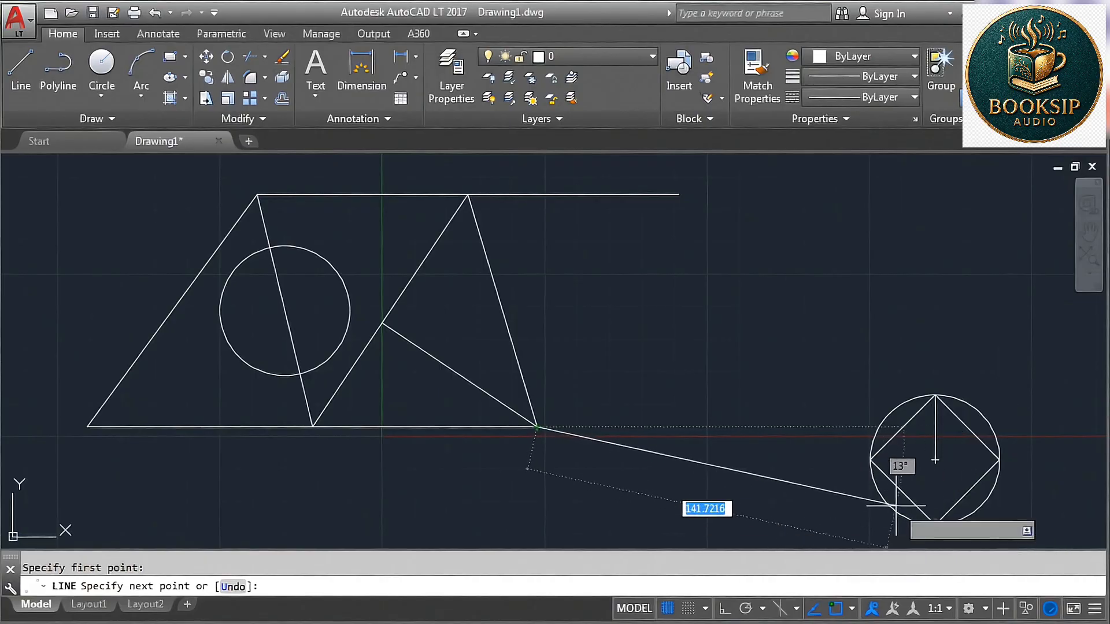
right_click(717, 292, "shift")
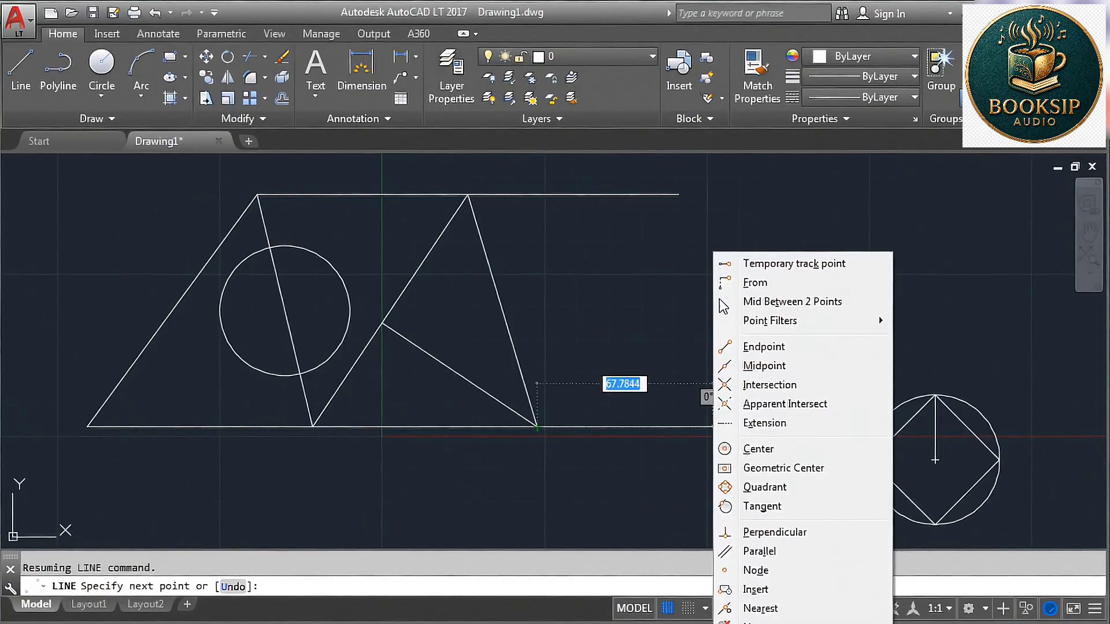
left_click(773, 511)
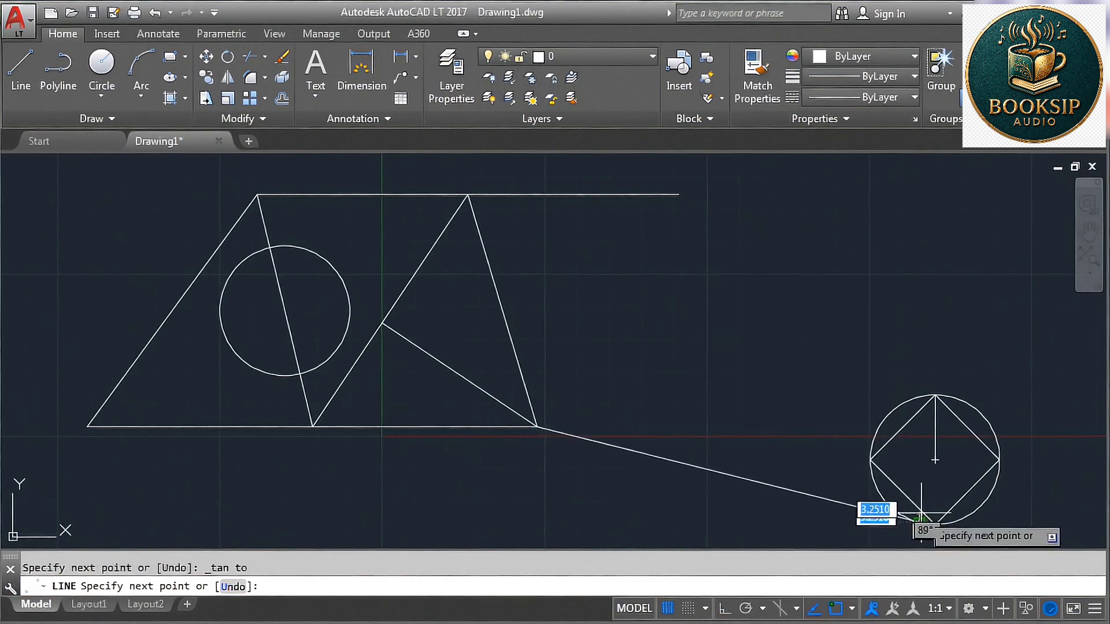
left_click(951, 481)
key("Return")
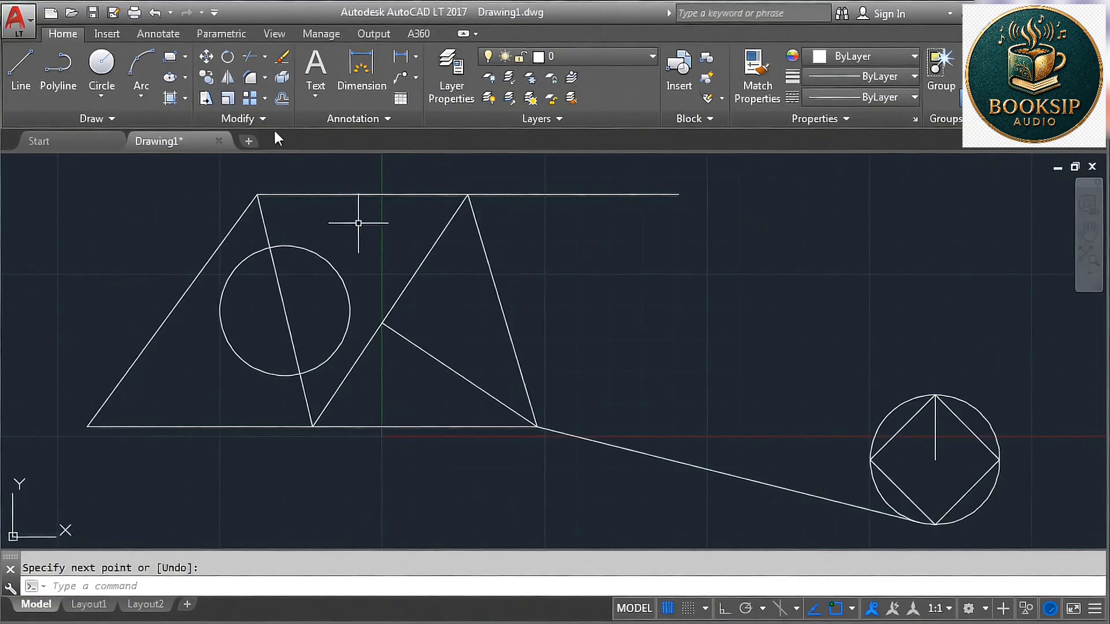
Undo the tangent line, the lines inside the right circle, and the right circle itself
left_click(155, 14)
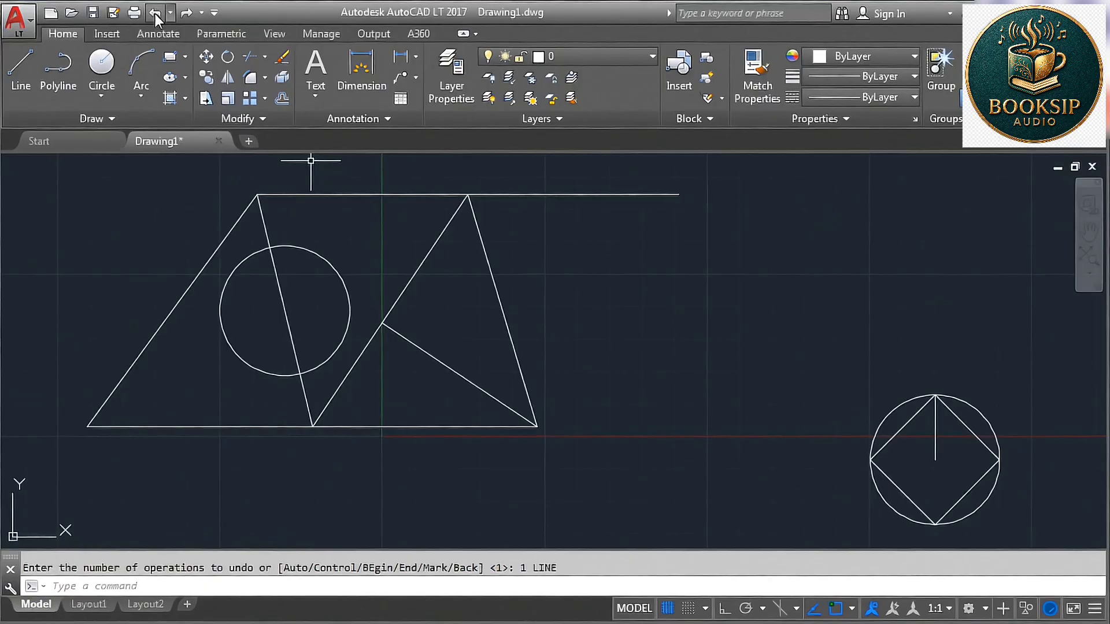
left_click(155, 13)
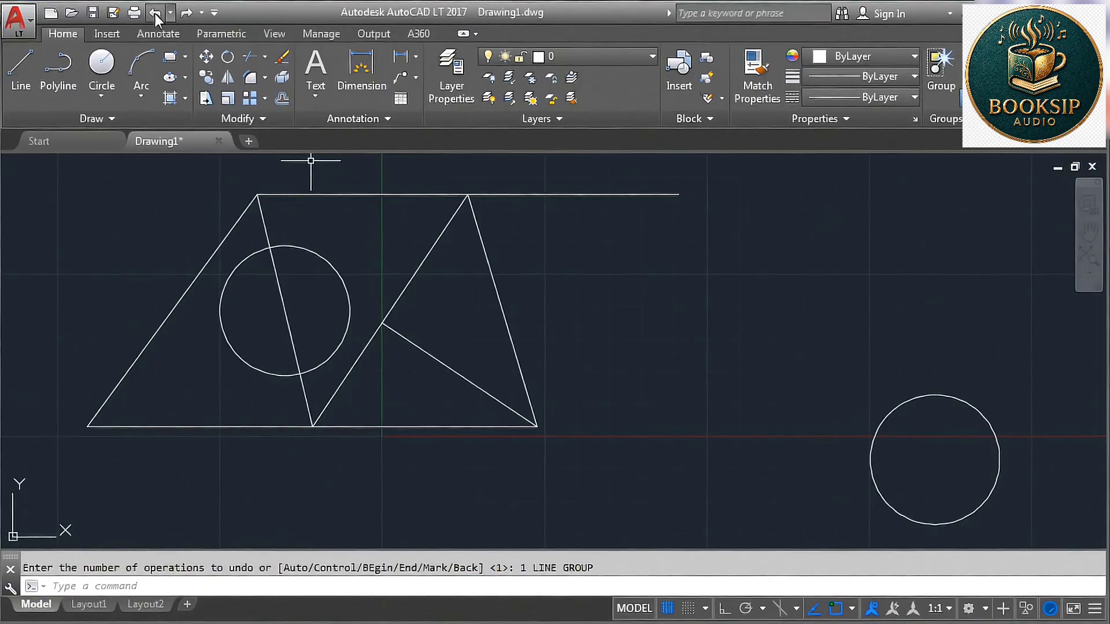
left_click(155, 14)
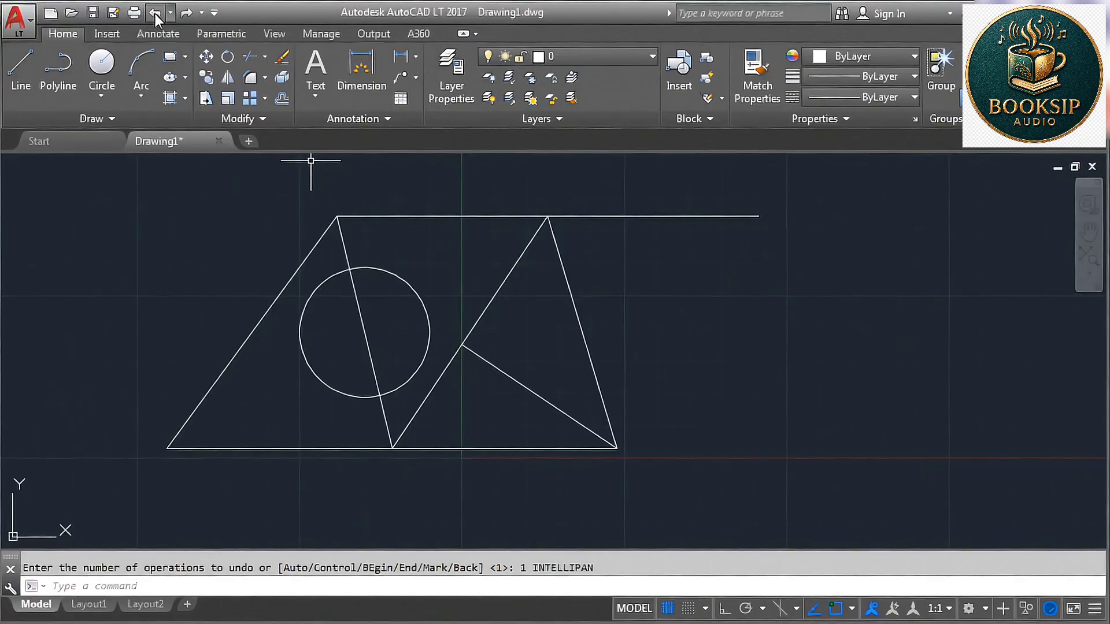
Redo the right circle, the lines inside it and the tangent line
left_click(186, 13)
left_click(187, 13)
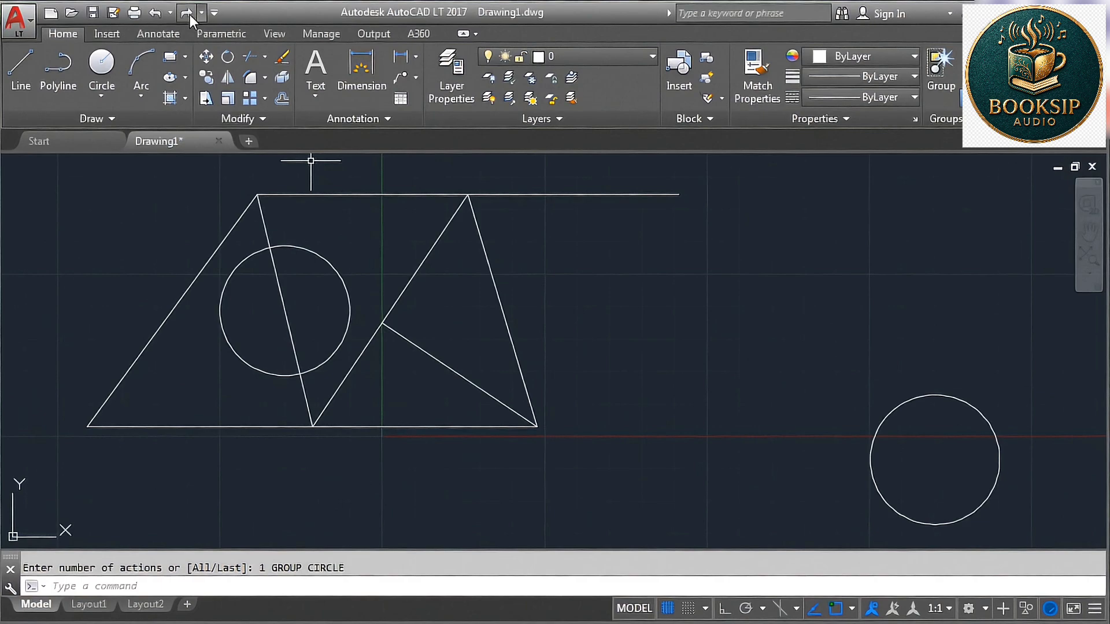
left_click(189, 15)
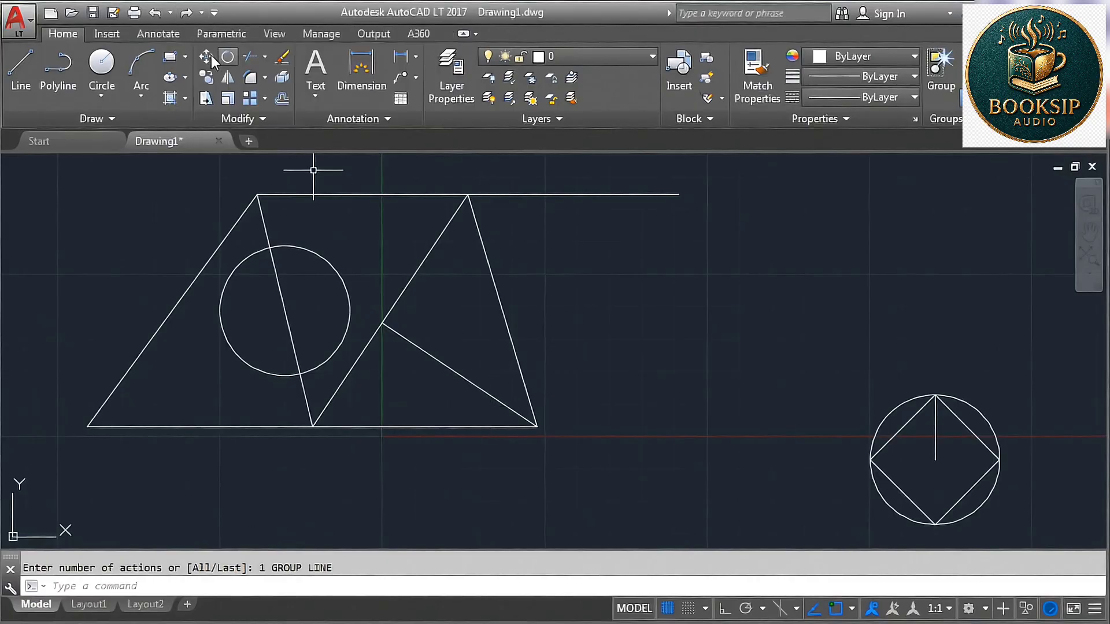
left_click(186, 12)
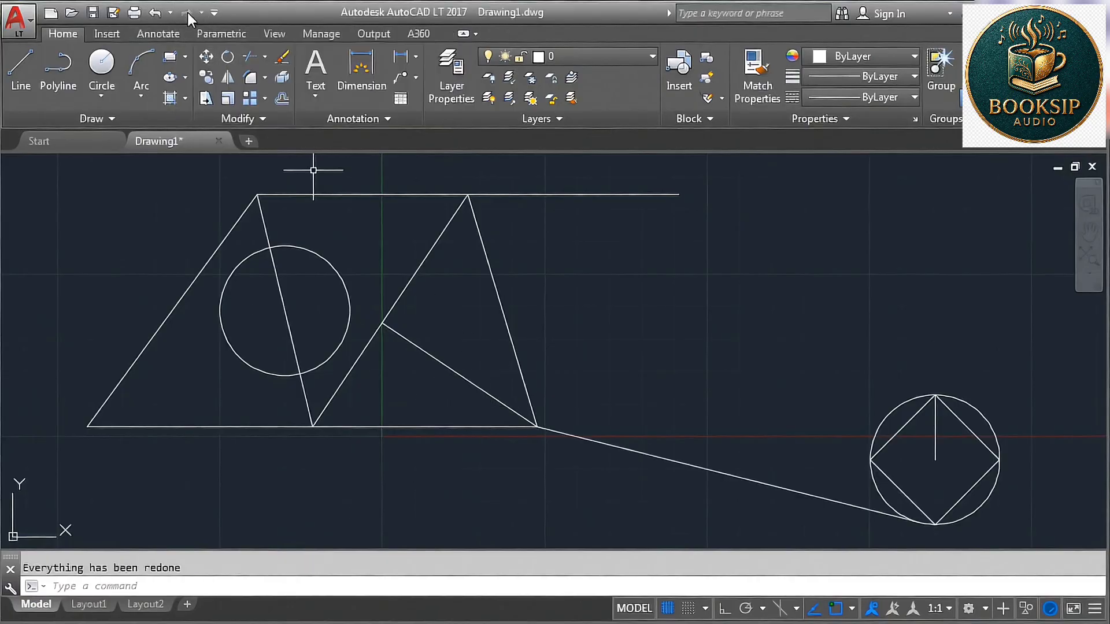
Save the drawing as Drawing1.dwg in My Documents and close it
left_click(92, 13)
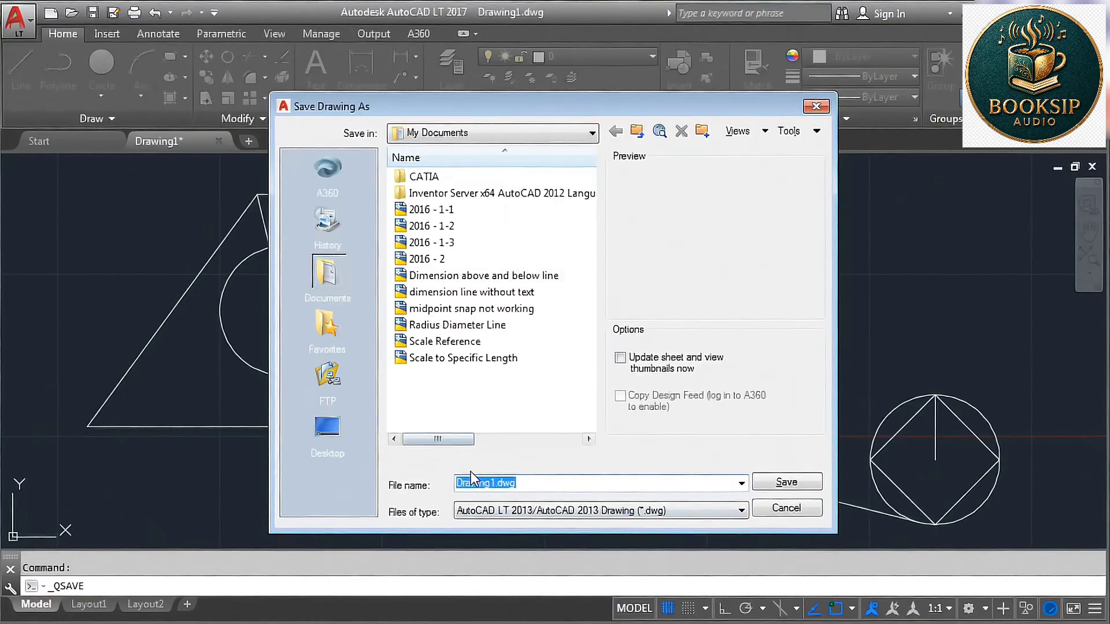
left_click(796, 483)
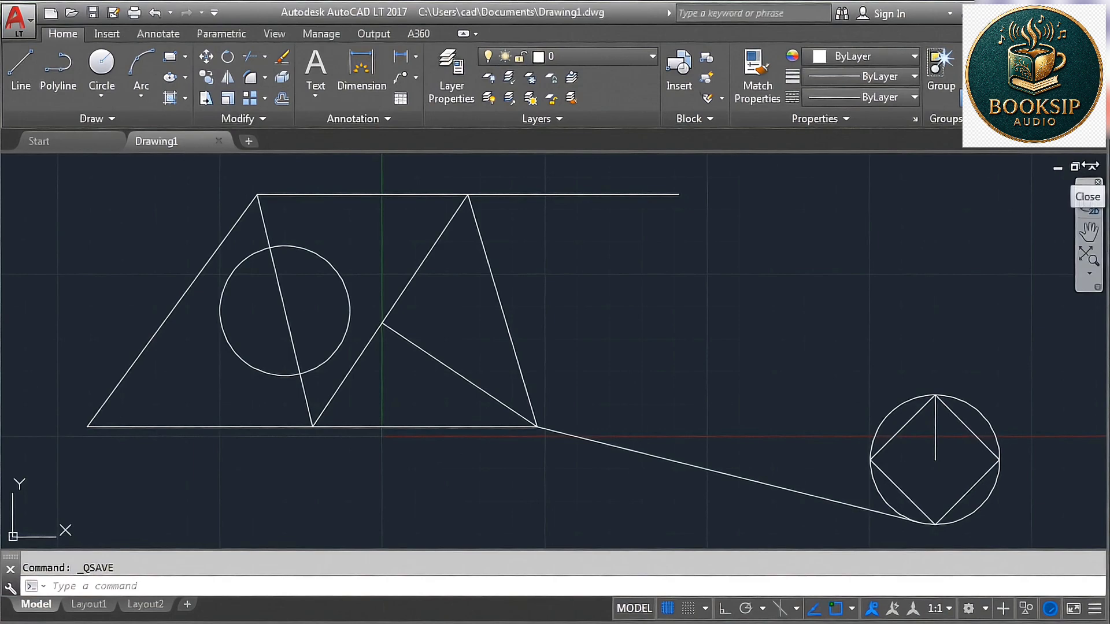
left_click(1090, 167)
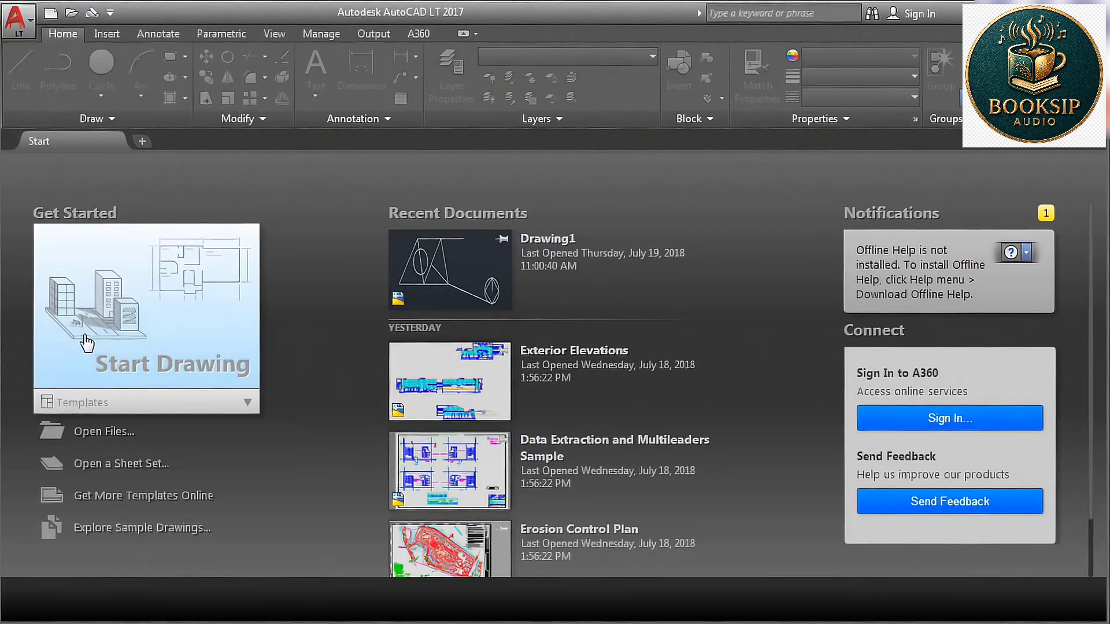
Start a new blank drawing and open the saved Drawing1 file from My Documents
left_click(168, 327)
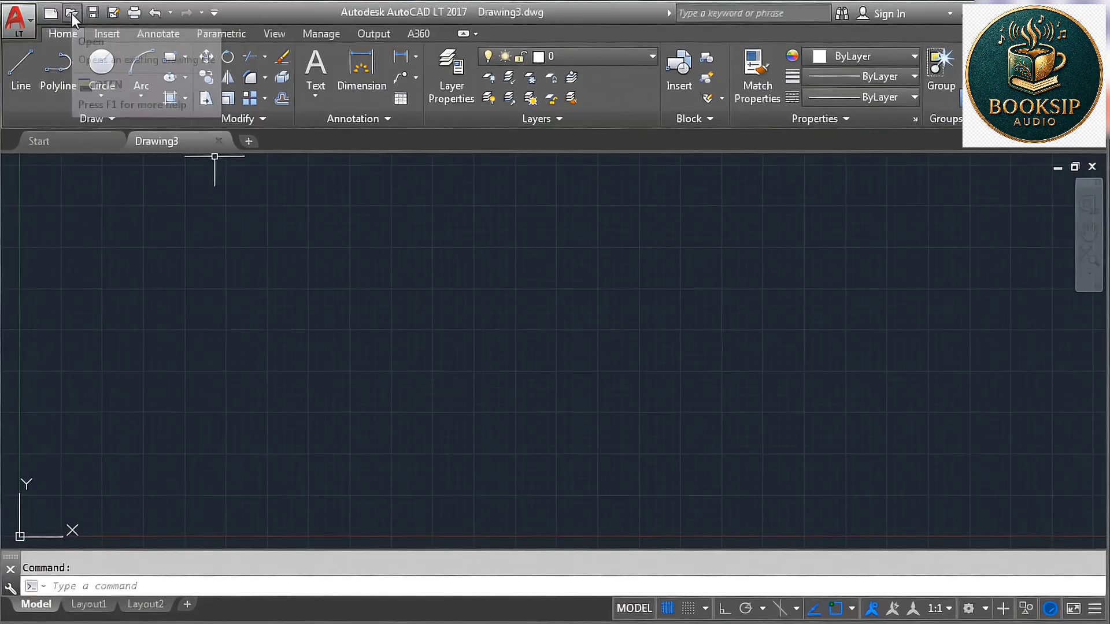
left_click(71, 13)
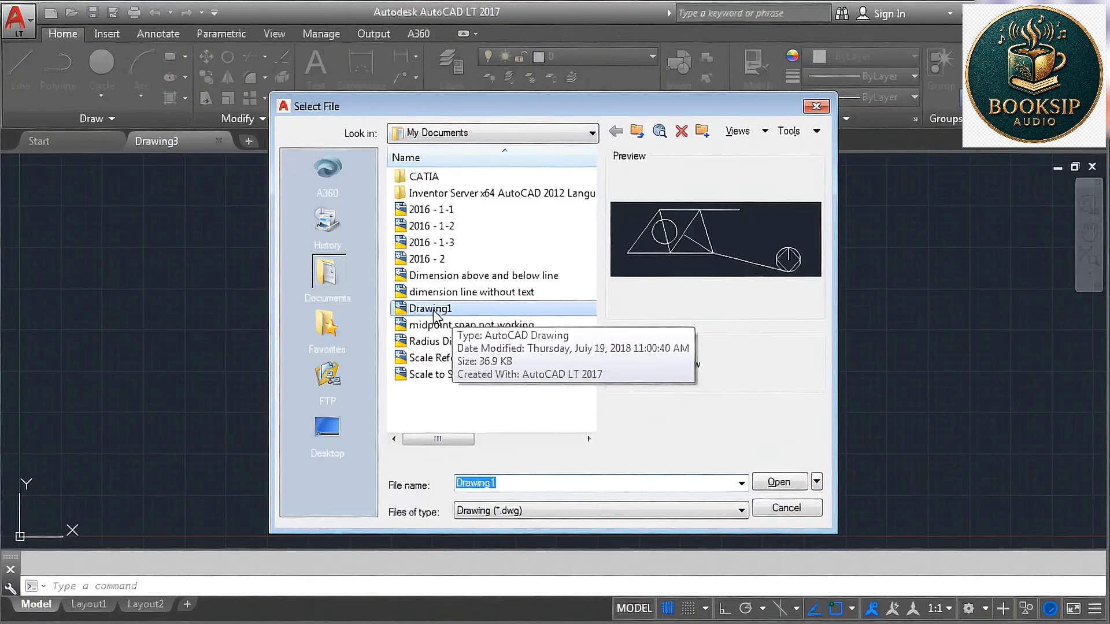
left_click(435, 308)
left_click(778, 481)
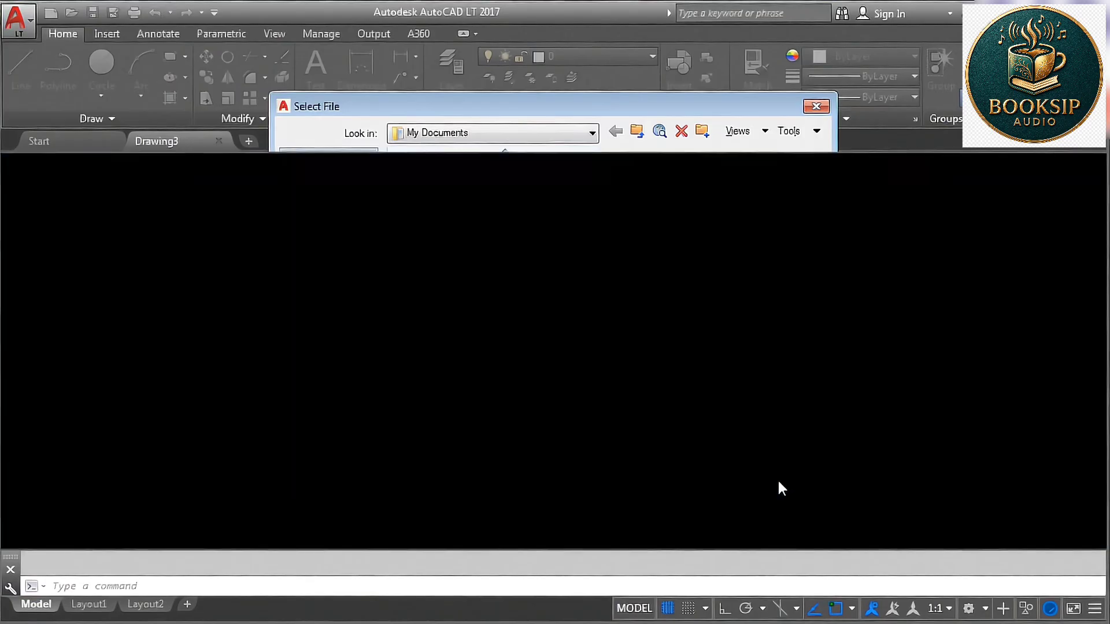